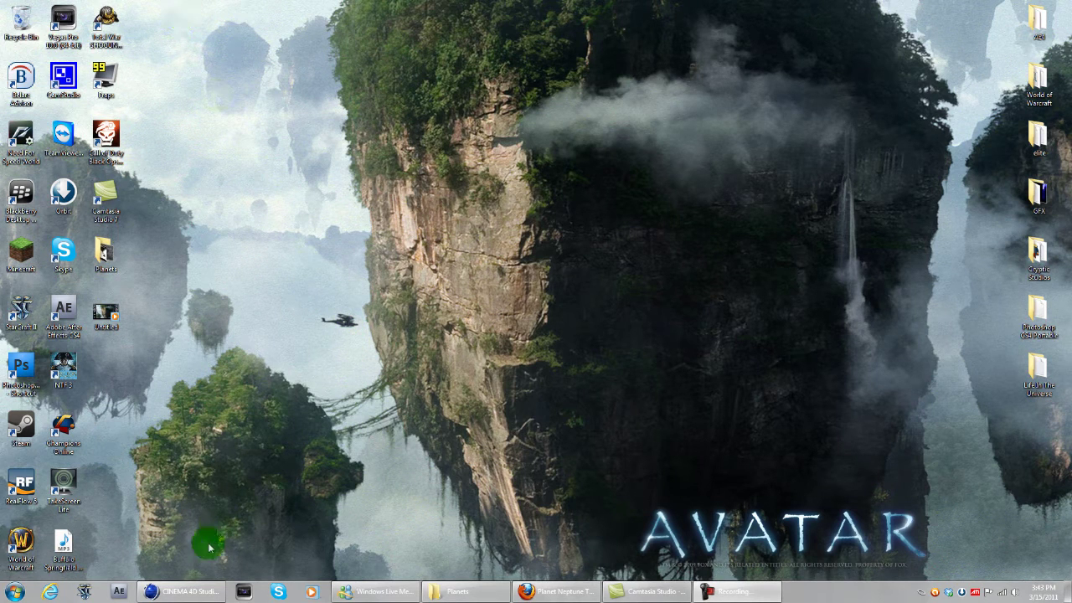
Switch to CINEMA 4D and select the sphere in the perspective view.
{"action": "left_click", "coordinate": [201, 590]}
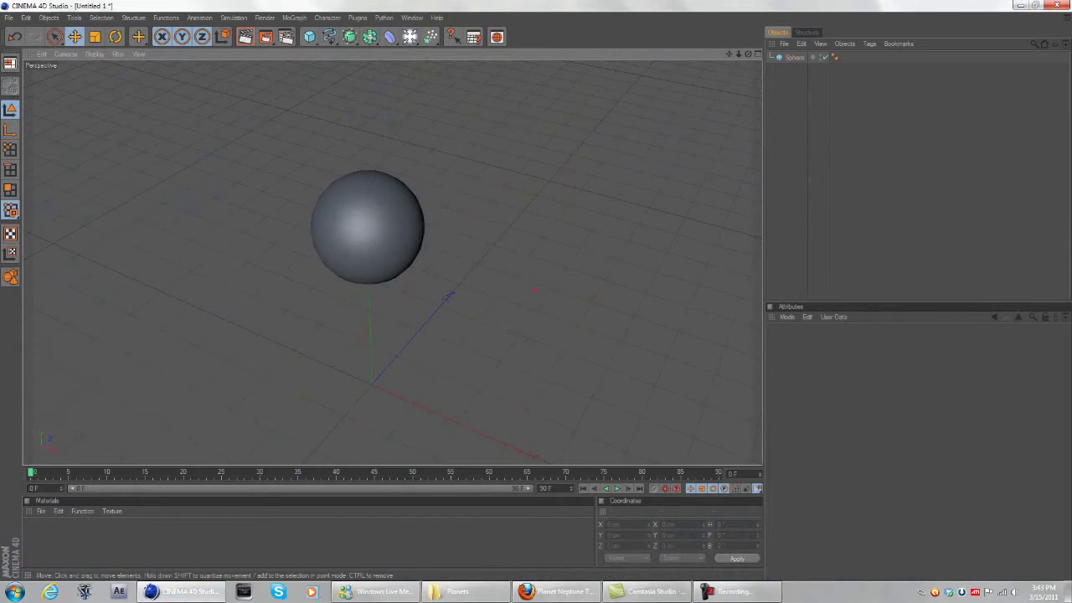
{"action": "left_click", "coordinate": [367, 231]}
{"action": "mouse_move", "coordinate": [462, 331]}
{"action": "left_mouse_down", "text": "alt"}
{"action": "mouse_move", "coordinate": [459, 295]}
{"action": "mouse_move", "coordinate": [423, 281]}
{"action": "mouse_move", "coordinate": [460, 330]}
{"action": "left_mouse_up", "text": "alt"}
{"action": "middle_click_drag", "start_coordinate": [476, 348], "coordinate": [525, 302], "text": "alt"}
{"action": "left_click", "coordinate": [476, 347]}
{"action": "left_click", "coordinate": [426, 152]}
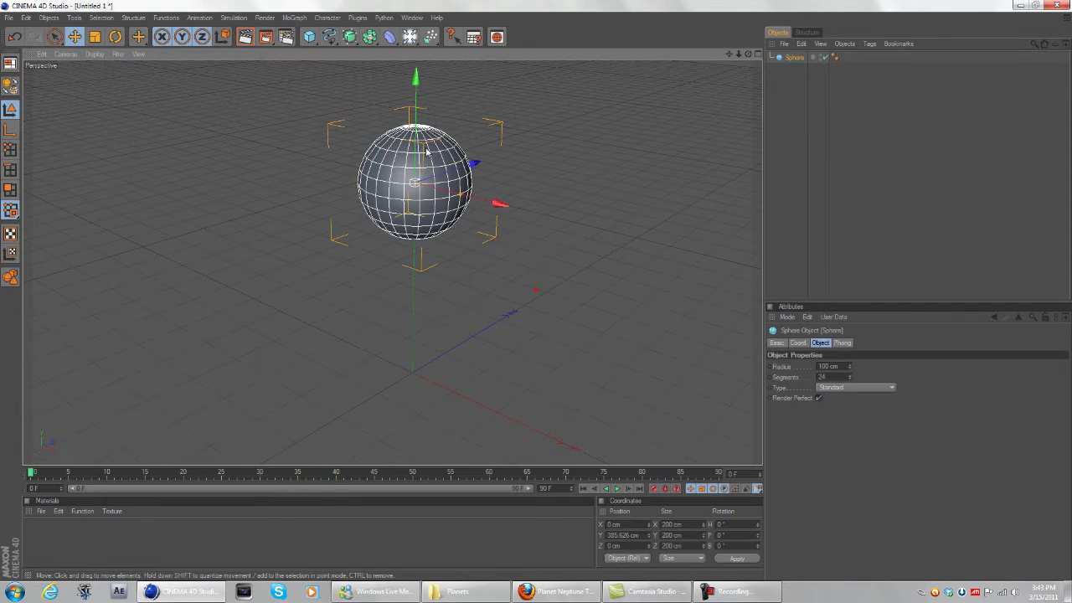
{"action": "left_click_drag", "start_coordinate": [528, 265], "coordinate": [531, 265], "text": "alt"}
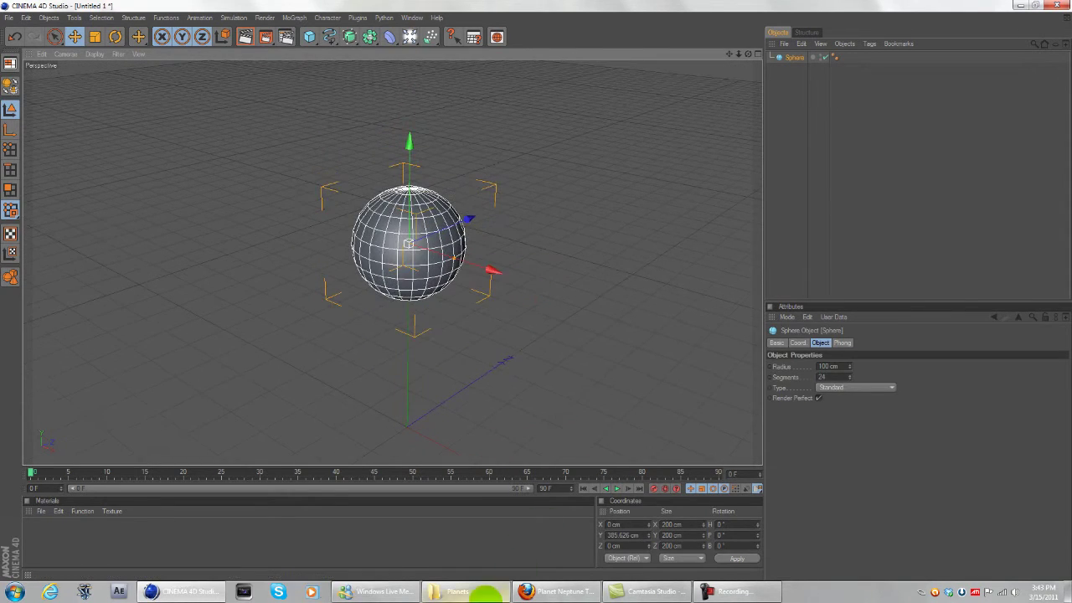
Create a material from the venus image in the Planets folder, copying it to the document location, and apply it to the sphere.
{"action": "left_click", "coordinate": [486, 594]}
{"action": "left_click_drag", "start_coordinate": [526, 208], "coordinate": [62, 536]}
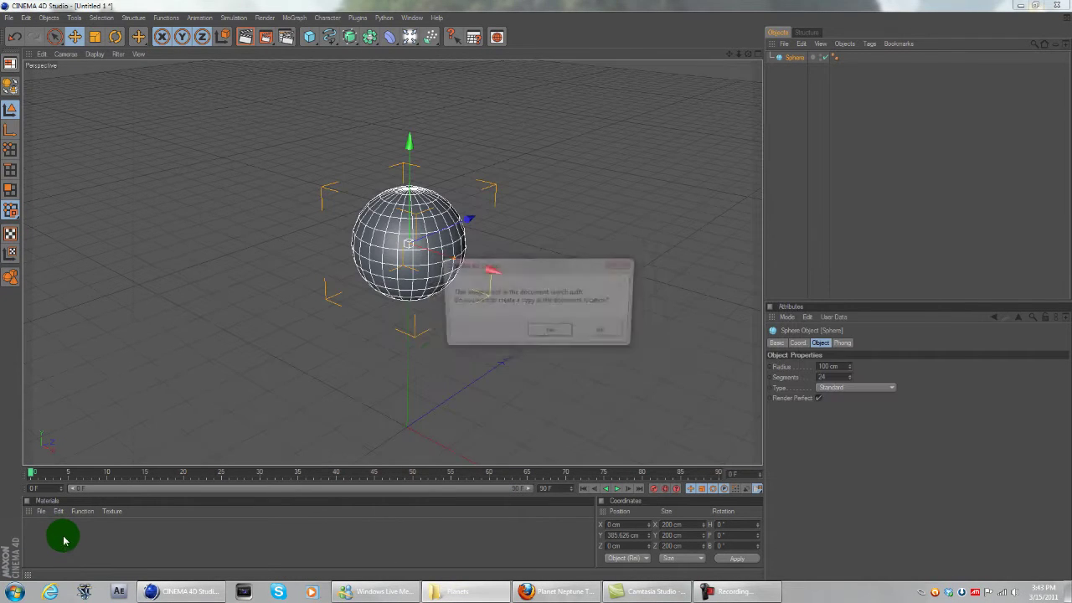
{"action": "left_click", "coordinate": [548, 332]}
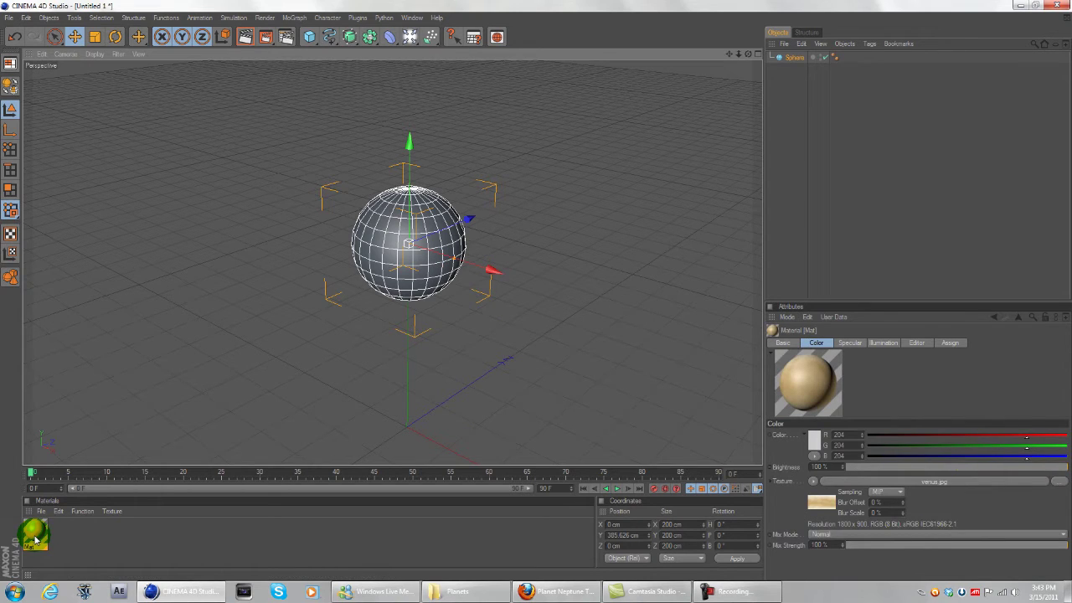
{"action": "left_click_drag", "start_coordinate": [36, 539], "coordinate": [789, 59]}
{"action": "scroll", "coordinate": [502, 241], "scroll_direction": "up", "scroll_amount": 6}
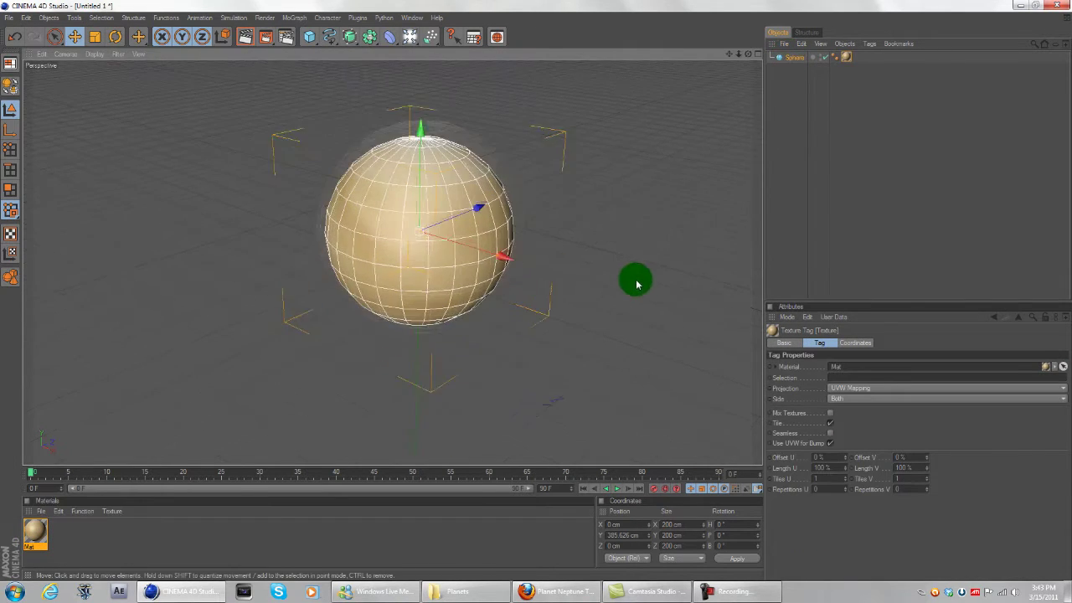
Turn off the Specular channel of the venus.jpg material.
{"action": "left_click", "coordinate": [31, 534]}
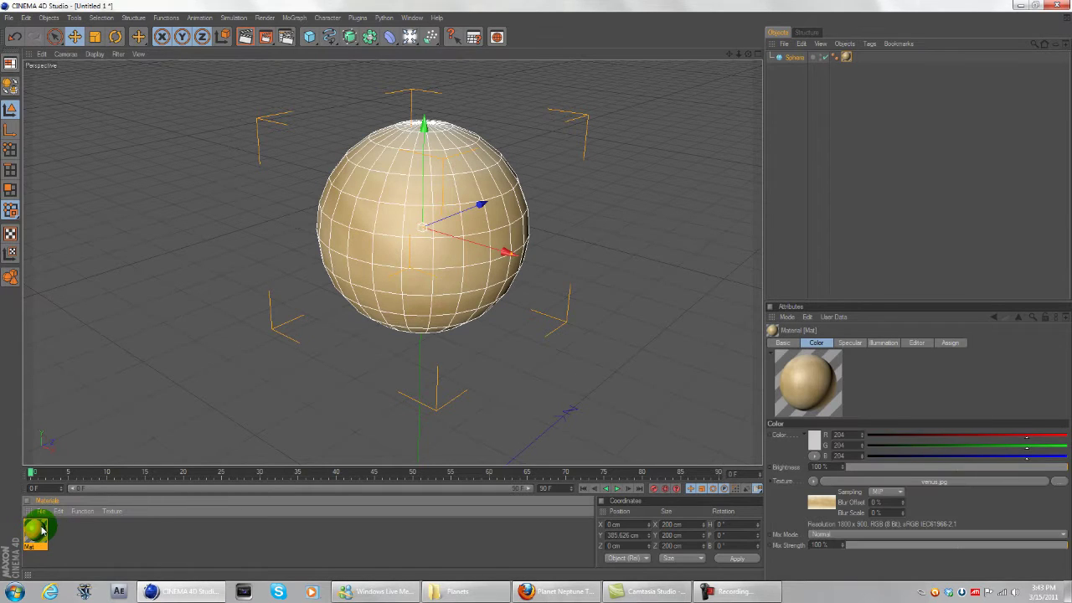
{"action": "double_click", "coordinate": [41, 534]}
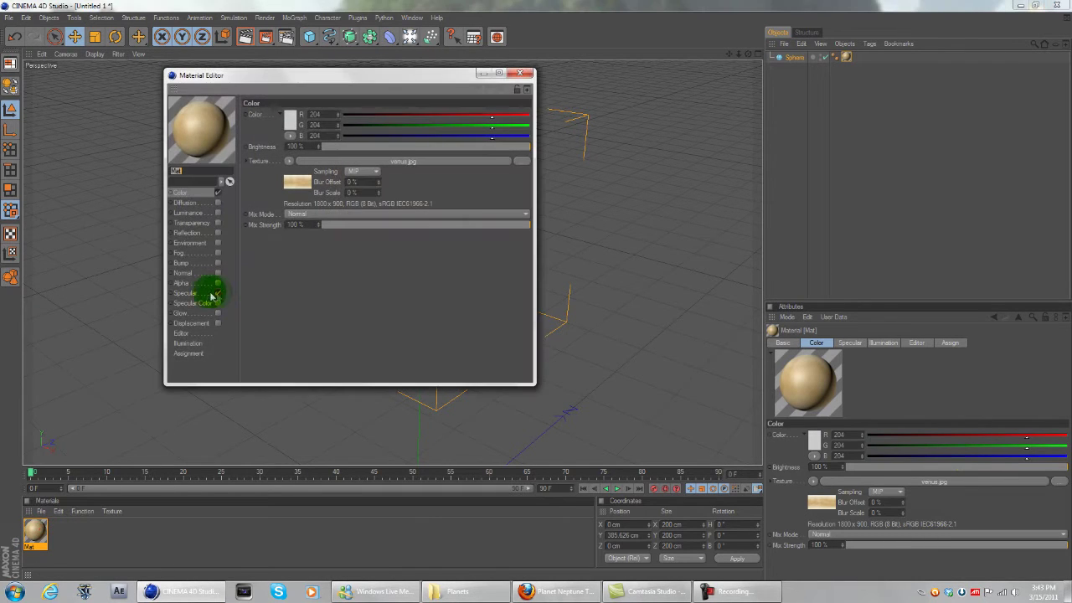
{"action": "left_click", "coordinate": [217, 293]}
{"action": "left_click", "coordinate": [520, 73]}
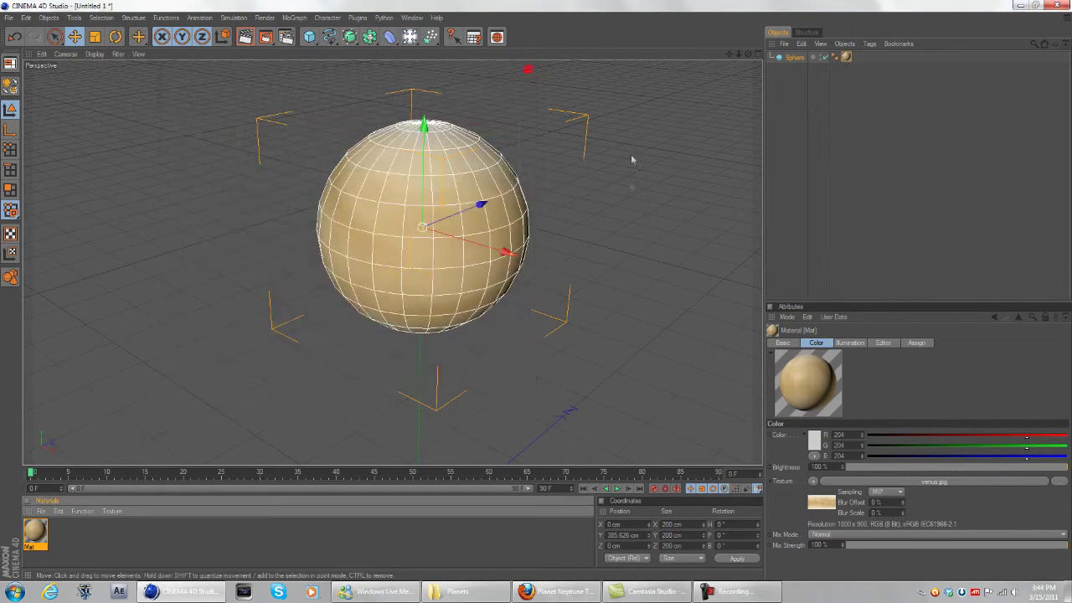
Deselect the sphere and render the textured planet in the perspective view.
{"action": "left_click", "coordinate": [641, 198]}
{"action": "middle_click_drag", "start_coordinate": [641, 199], "coordinate": [605, 215], "text": "alt"}
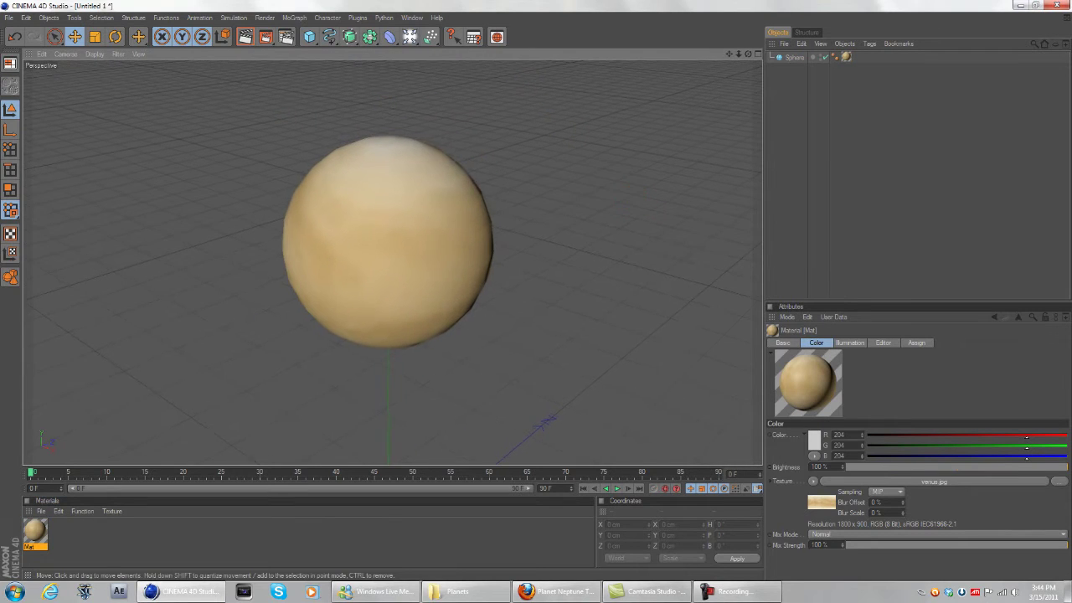
{"action": "left_click", "coordinate": [245, 37]}
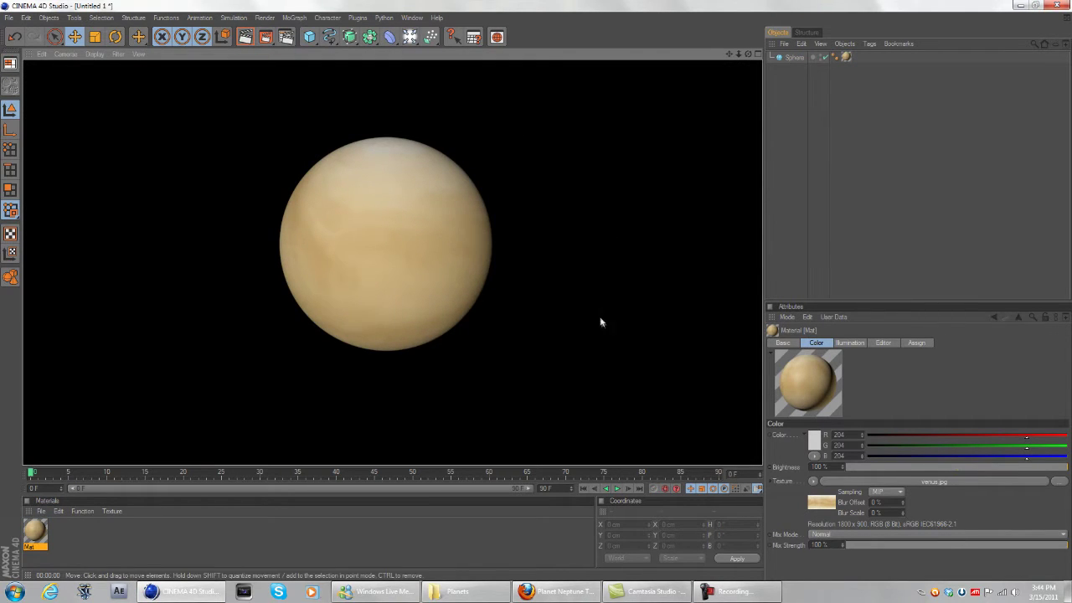
{"action": "left_click_drag", "start_coordinate": [602, 320], "coordinate": [737, 315], "text": "alt"}
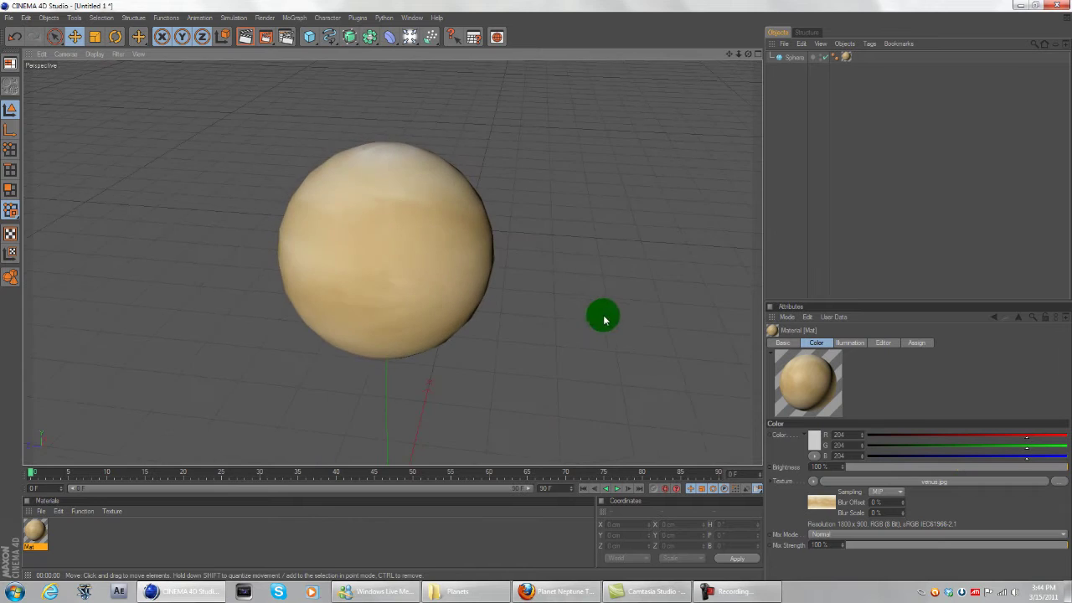
Add an omni light and move it away from the sphere to about Y 361 cm, Z -2287 cm.
{"action": "scroll", "coordinate": [609, 315], "scroll_direction": "down", "scroll_amount": 9}
{"action": "left_click_drag", "start_coordinate": [571, 274], "coordinate": [569, 256], "text": "alt"}
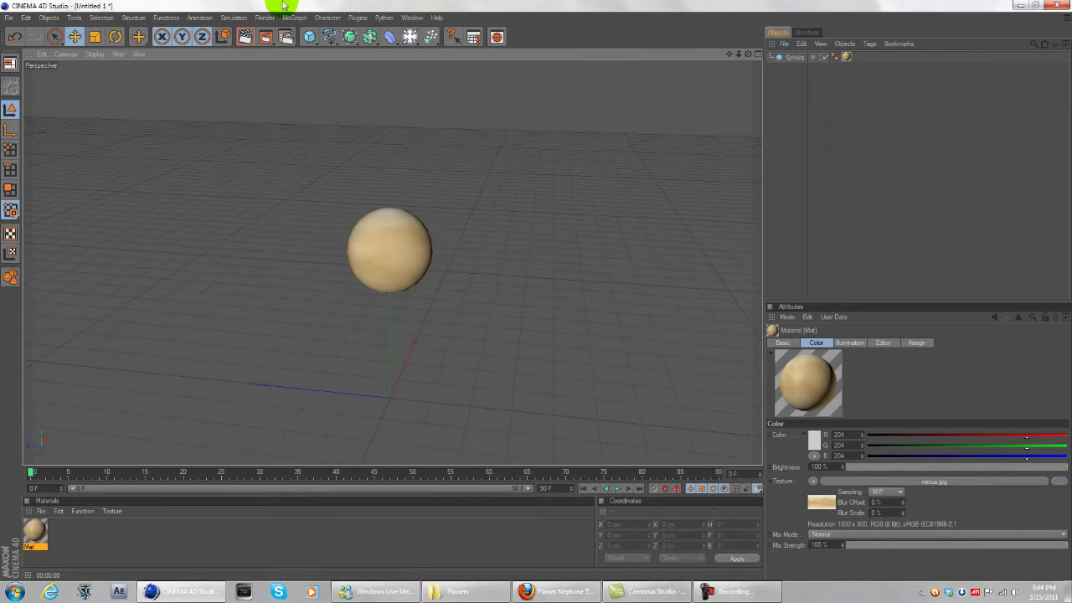
{"action": "left_click_drag", "start_coordinate": [411, 37], "coordinate": [443, 103]}
{"action": "left_click_drag", "start_coordinate": [392, 327], "coordinate": [392, 186]}
{"action": "left_click_drag", "start_coordinate": [342, 256], "coordinate": [754, 300]}
{"action": "left_click_drag", "start_coordinate": [326, 335], "coordinate": [539, 291], "text": "alt"}
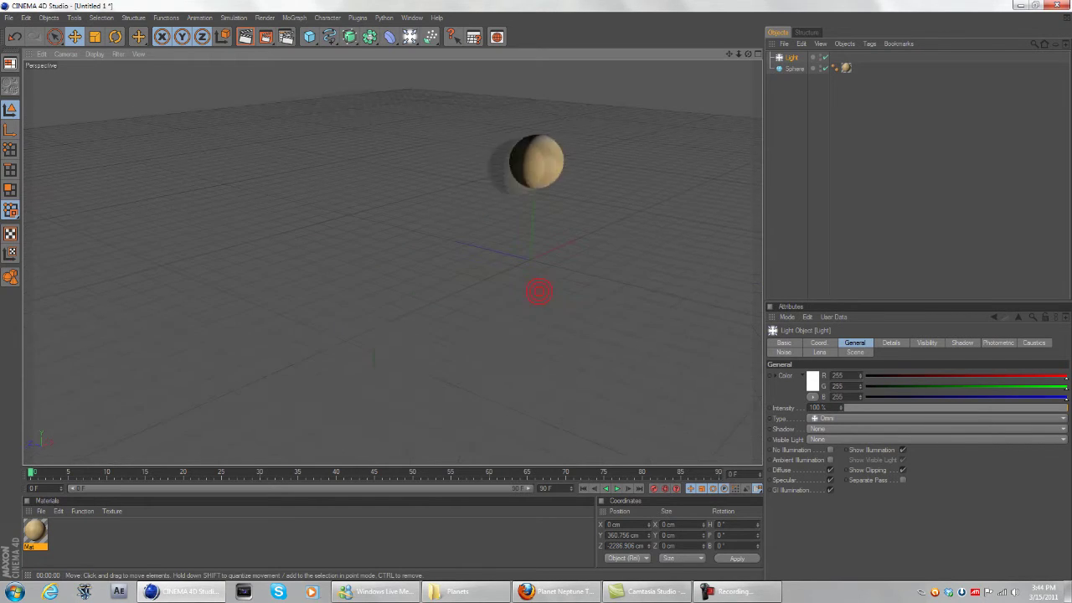
Render the side-lit planet in the perspective view, including once from closer up.
{"action": "left_click", "coordinate": [528, 172]}
{"action": "scroll", "coordinate": [553, 248], "scroll_direction": "up", "scroll_amount": 3}
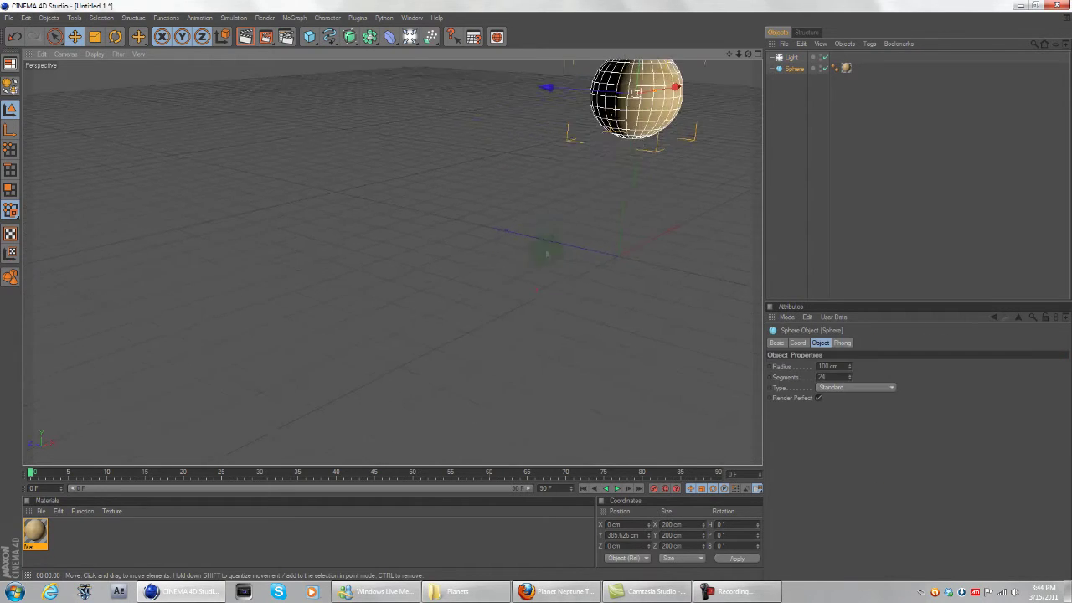
{"action": "left_click_drag", "start_coordinate": [547, 254], "coordinate": [536, 291]}
{"action": "scroll", "coordinate": [547, 253], "scroll_direction": "up", "scroll_amount": 4}
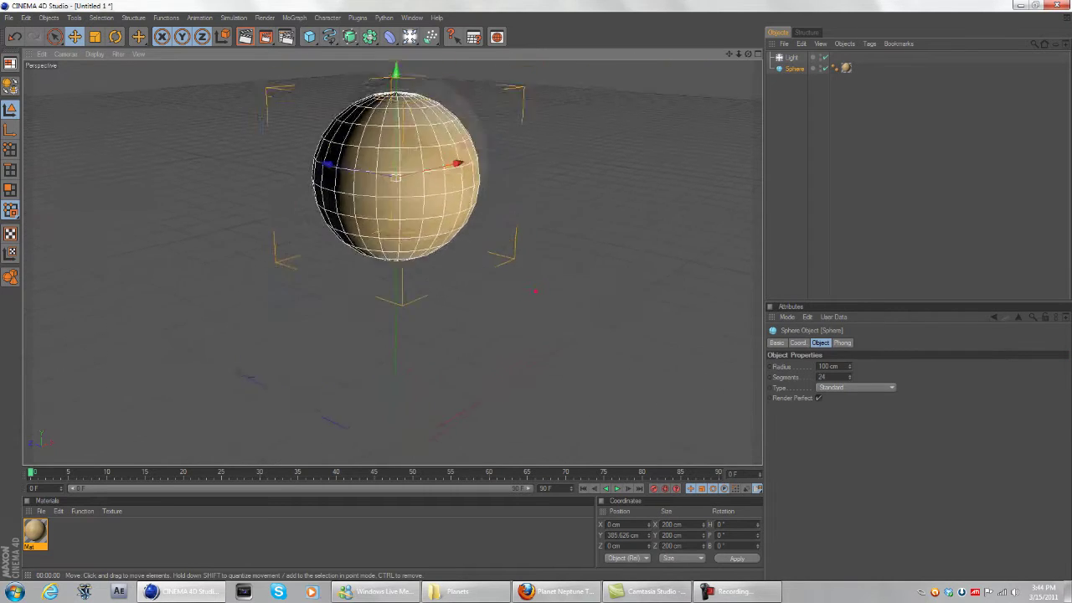
{"action": "left_click", "coordinate": [245, 37]}
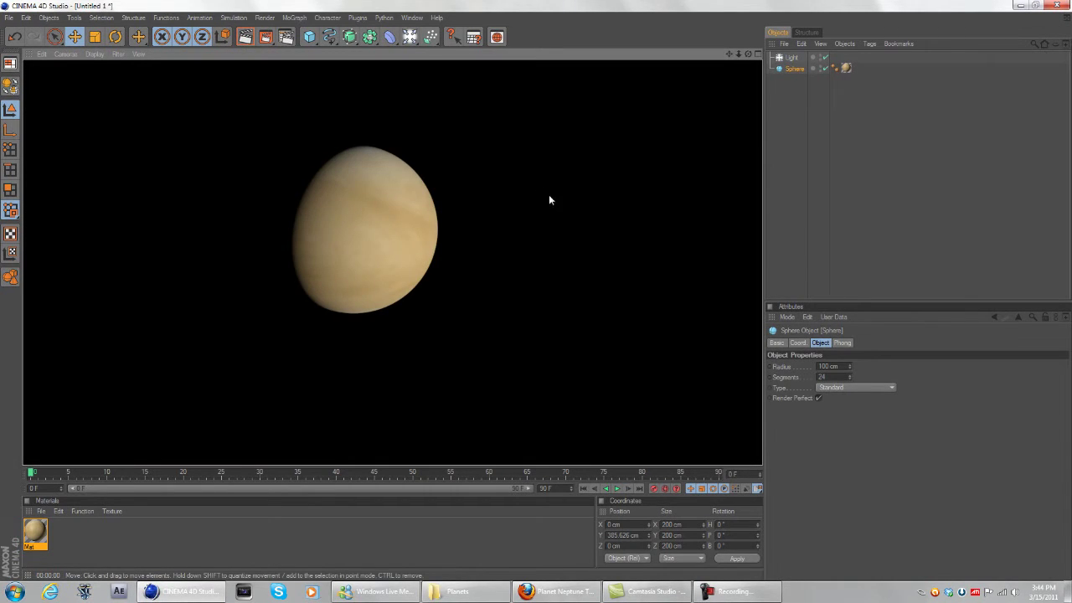
{"action": "right_click_drag", "start_coordinate": [520, 234], "coordinate": [605, 249], "text": "alt"}
{"action": "left_click", "coordinate": [250, 43]}
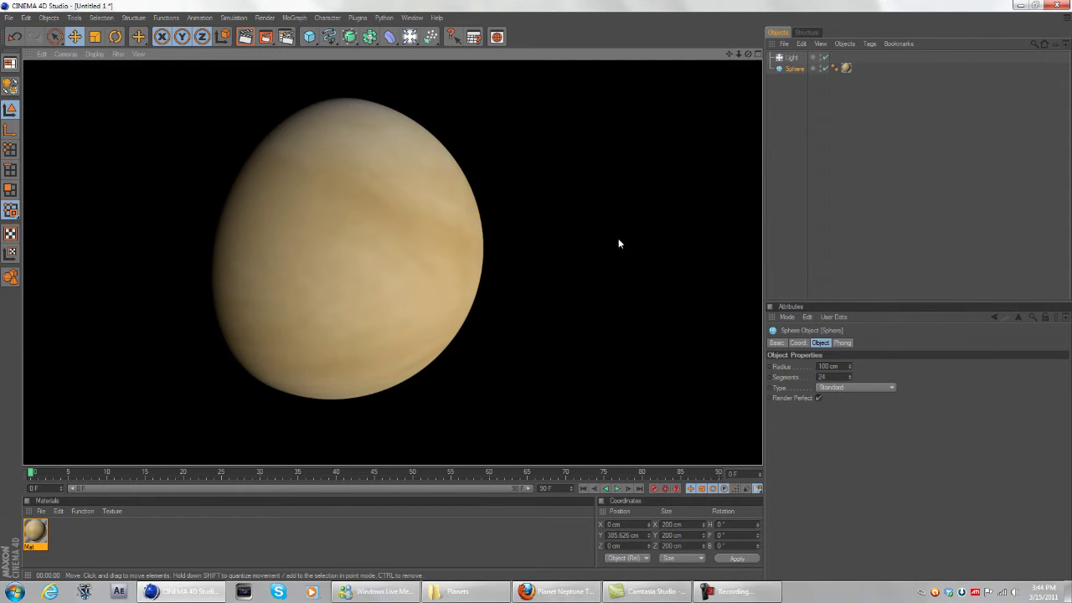
Remove the texture tag from the sphere and delete the venus.jpg material from the scene.
{"action": "left_click", "coordinate": [91, 563]}
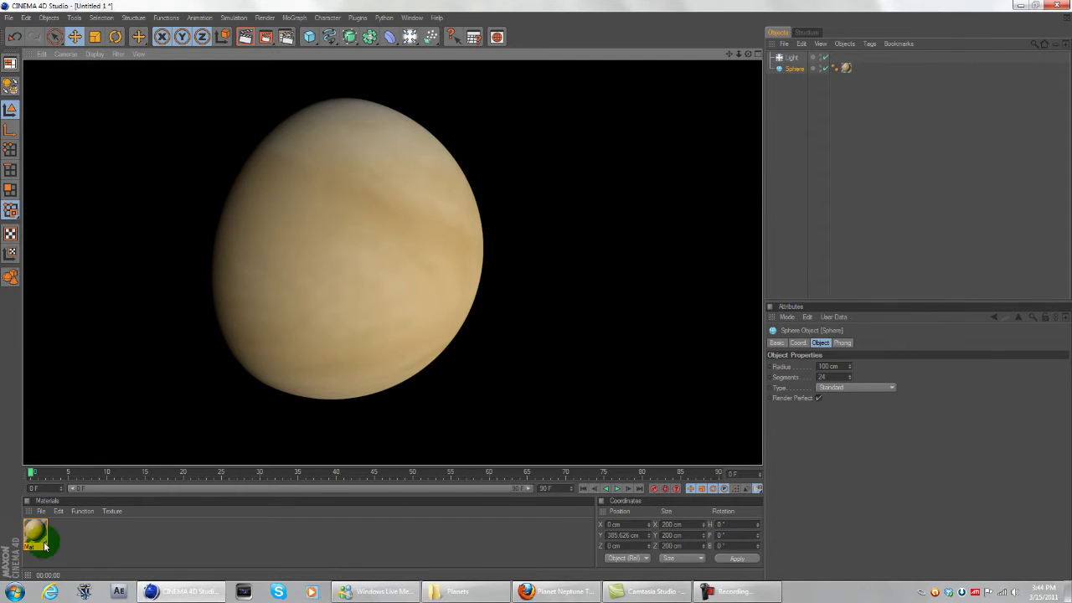
{"action": "left_click_drag", "start_coordinate": [47, 543], "coordinate": [809, 74]}
{"action": "left_click", "coordinate": [846, 68]}
{"action": "key", "text": "Delete"}
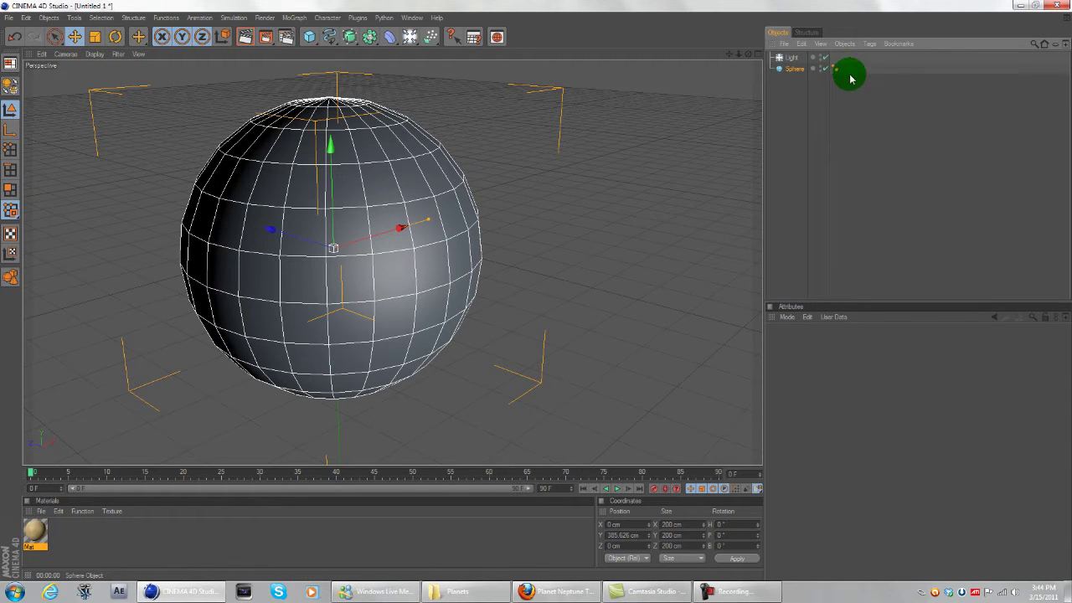
{"action": "left_click", "coordinate": [36, 532]}
{"action": "key", "text": "Delete"}
{"action": "left_click", "coordinate": [979, 61]}
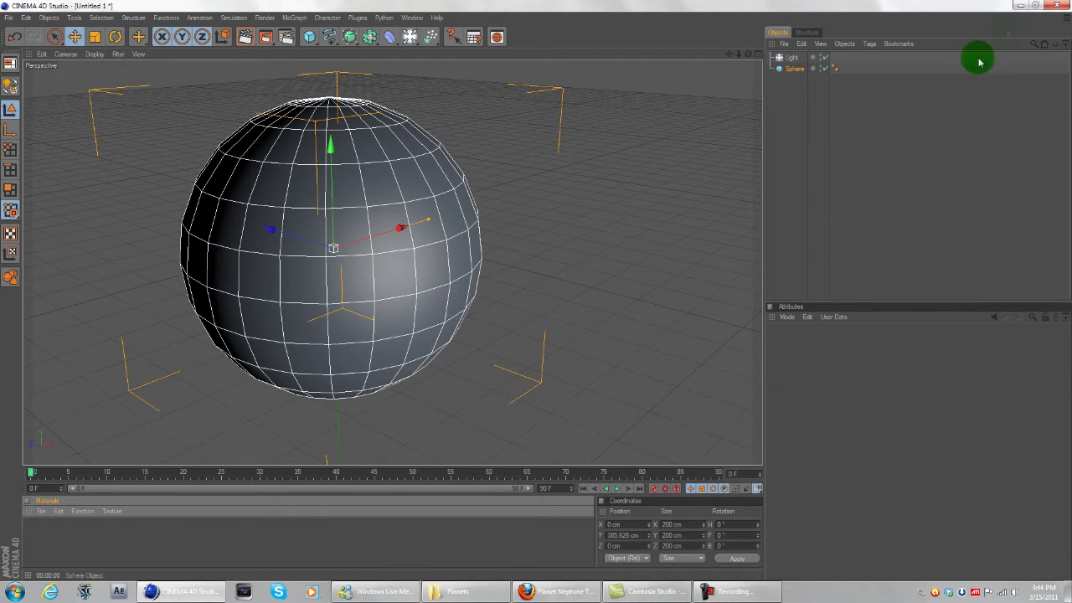
Create a new material from the venusmap image in the Planets folder, copying the image to the document location.
{"action": "left_click", "coordinate": [1021, 6]}
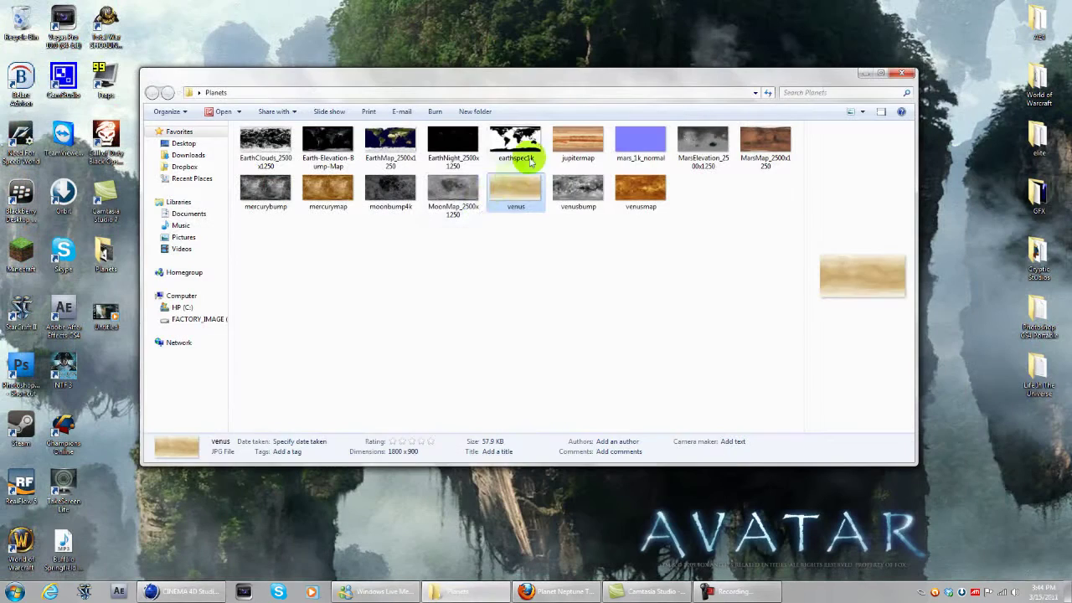
{"action": "left_click", "coordinate": [653, 195]}
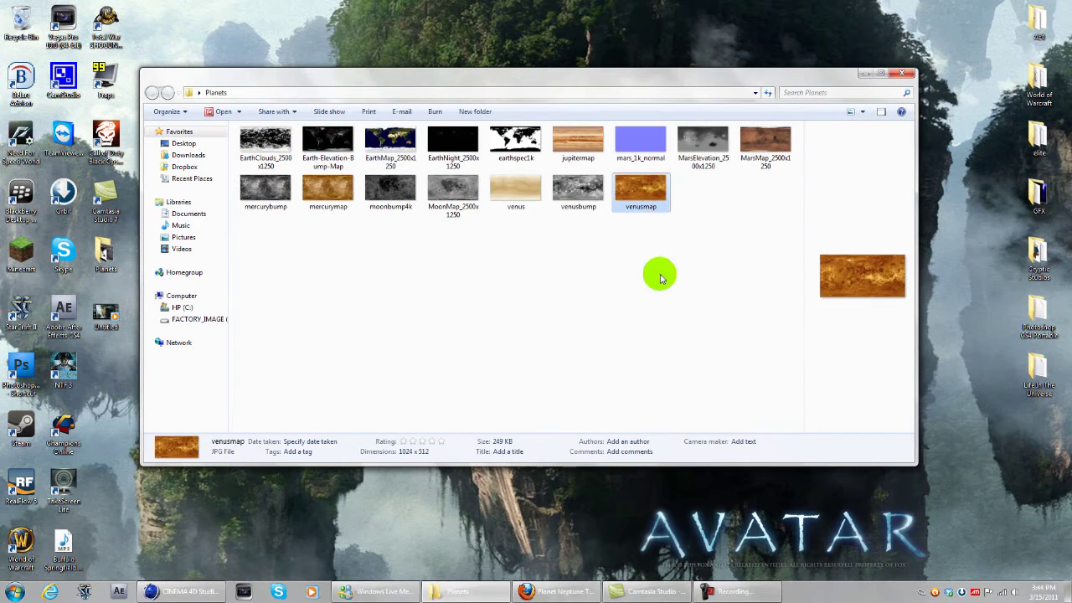
{"action": "left_click_drag", "start_coordinate": [649, 211], "coordinate": [139, 531]}
{"action": "left_click", "coordinate": [555, 332]}
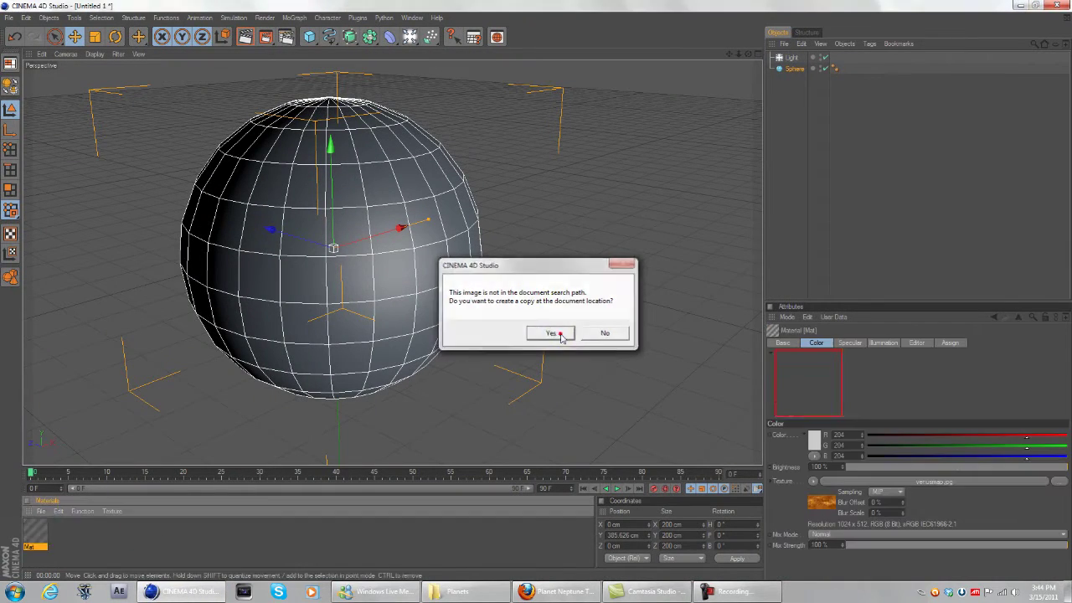
{"action": "left_click", "coordinate": [37, 534]}
{"action": "double_click", "coordinate": [41, 533]}
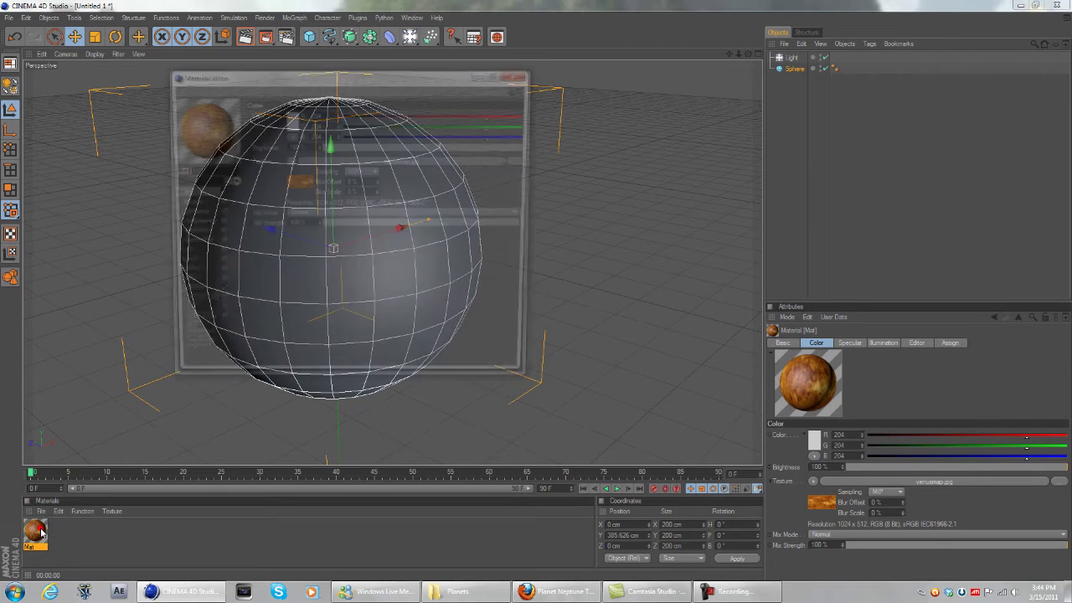
{"action": "left_click", "coordinate": [526, 73]}
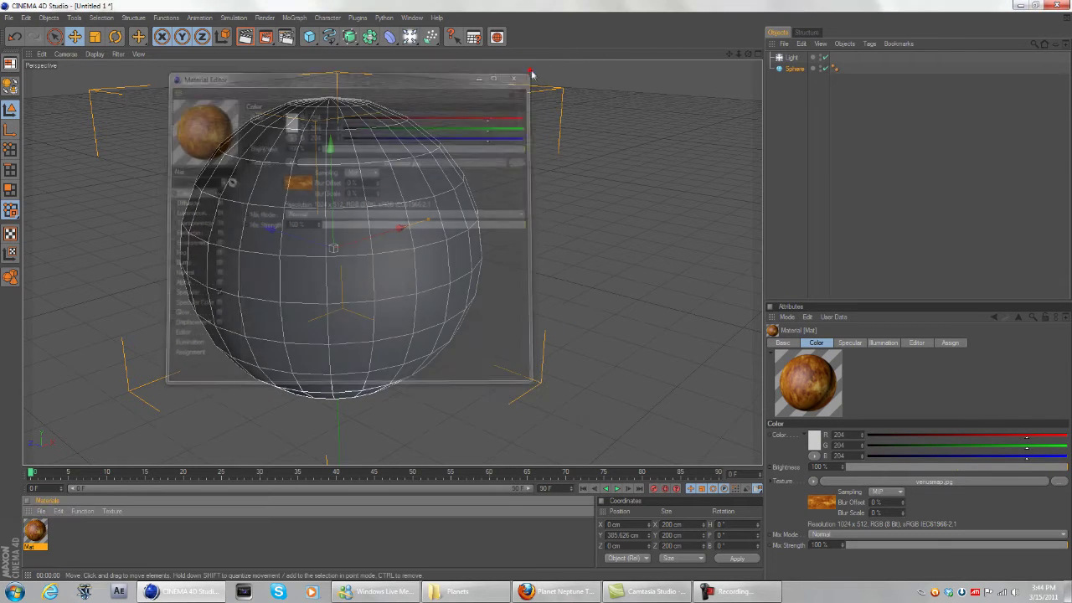
Switch to Firefox and look through the Venus texture maps offered on planetpixelemporium.com.
{"action": "left_click", "coordinate": [559, 592]}
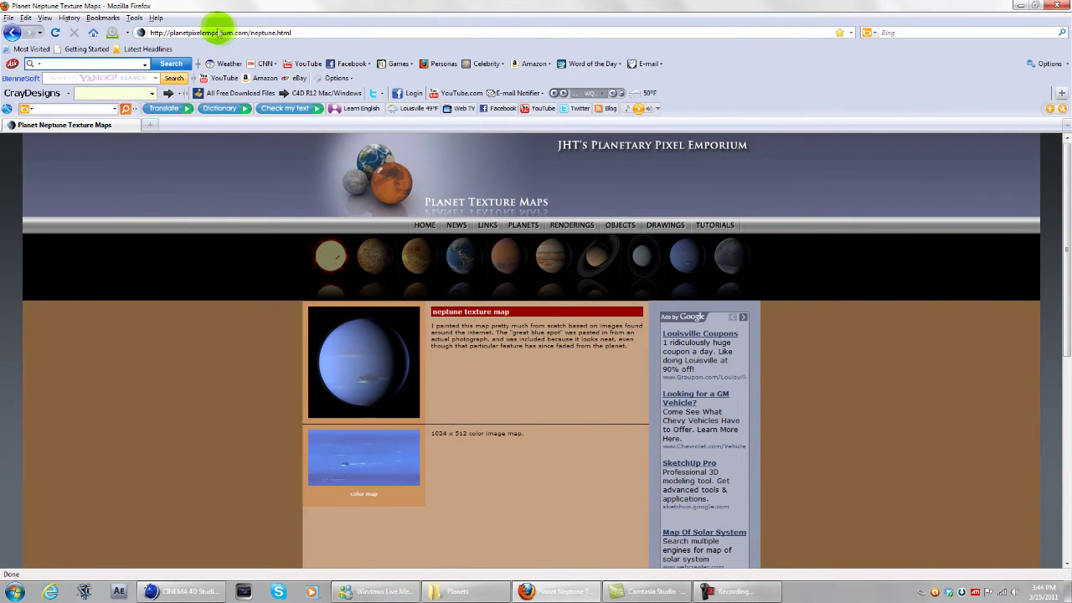
{"action": "left_click", "coordinate": [425, 226]}
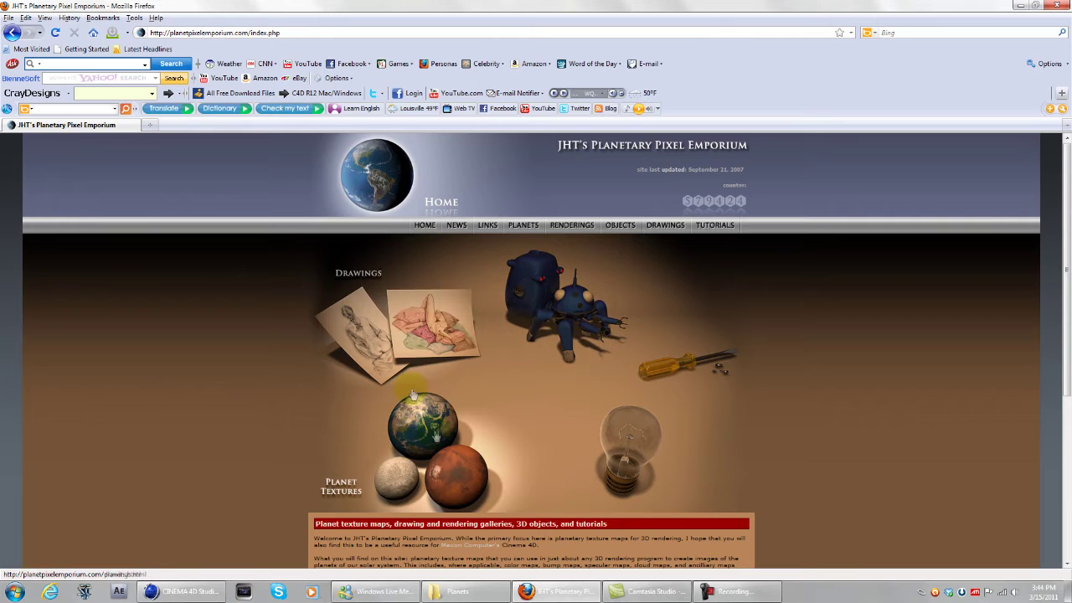
{"action": "left_click", "coordinate": [424, 463]}
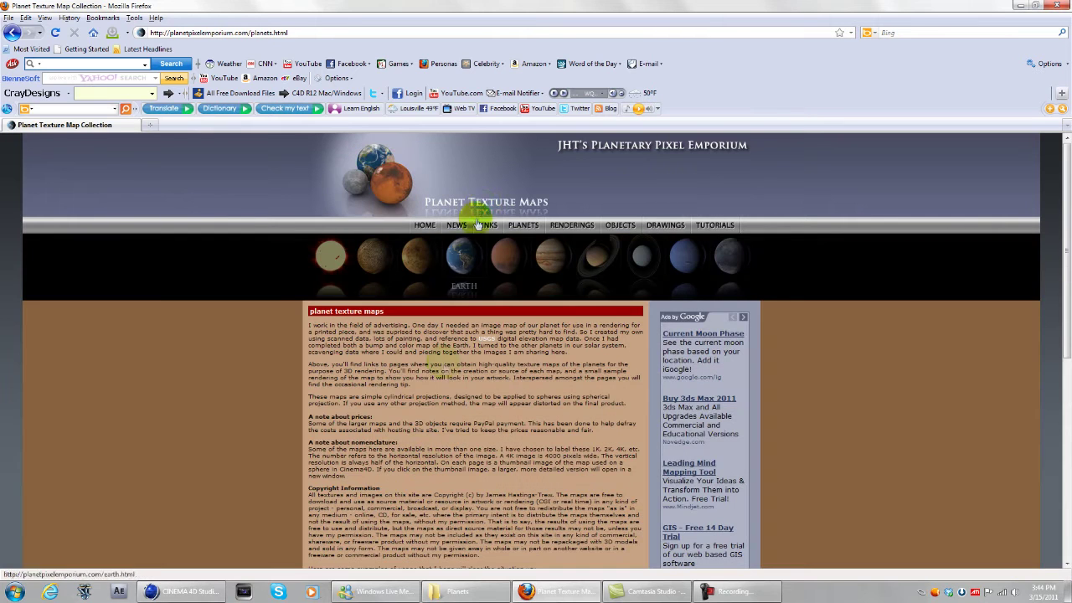
{"action": "left_click", "coordinate": [413, 263]}
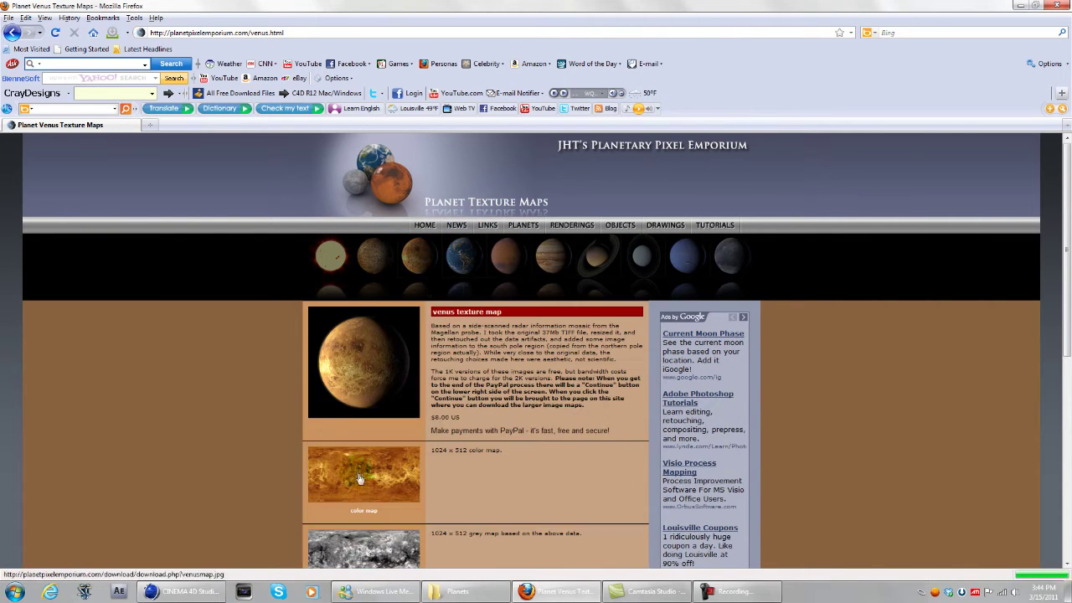
{"action": "scroll", "coordinate": [385, 457], "scroll_direction": "down", "scroll_amount": 3}
{"action": "scroll", "coordinate": [436, 419], "scroll_direction": "up", "scroll_amount": 3}
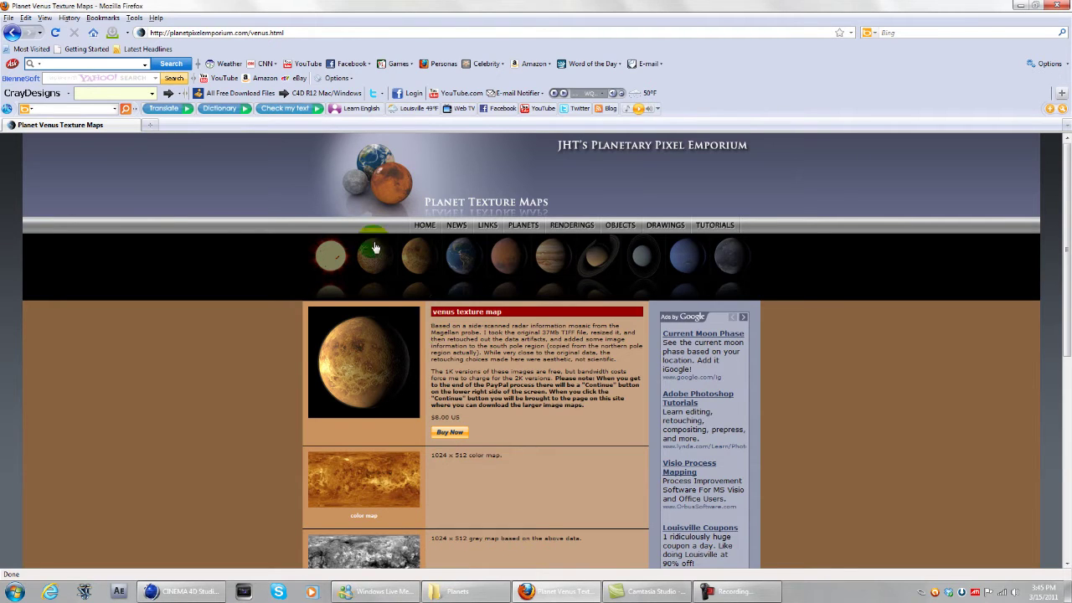
{"action": "left_click", "coordinate": [1022, 6]}
Deselect the sphere and turn off the Specular channel of the venusmap.jpg material.
{"action": "left_click", "coordinate": [333, 268]}
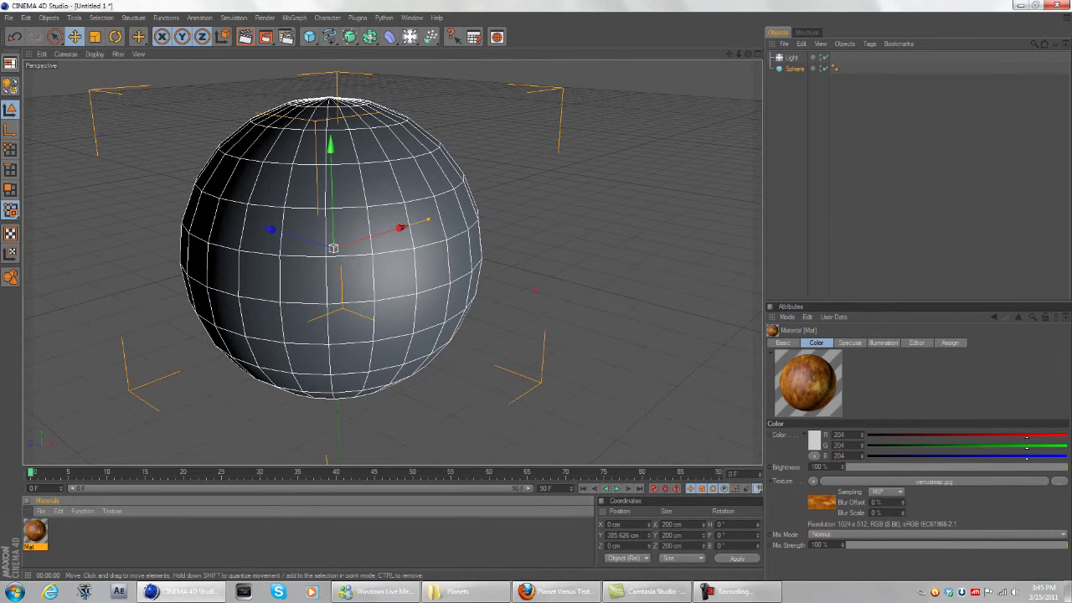
{"action": "left_click", "coordinate": [641, 286]}
{"action": "left_click_drag", "start_coordinate": [641, 286], "coordinate": [690, 316]}
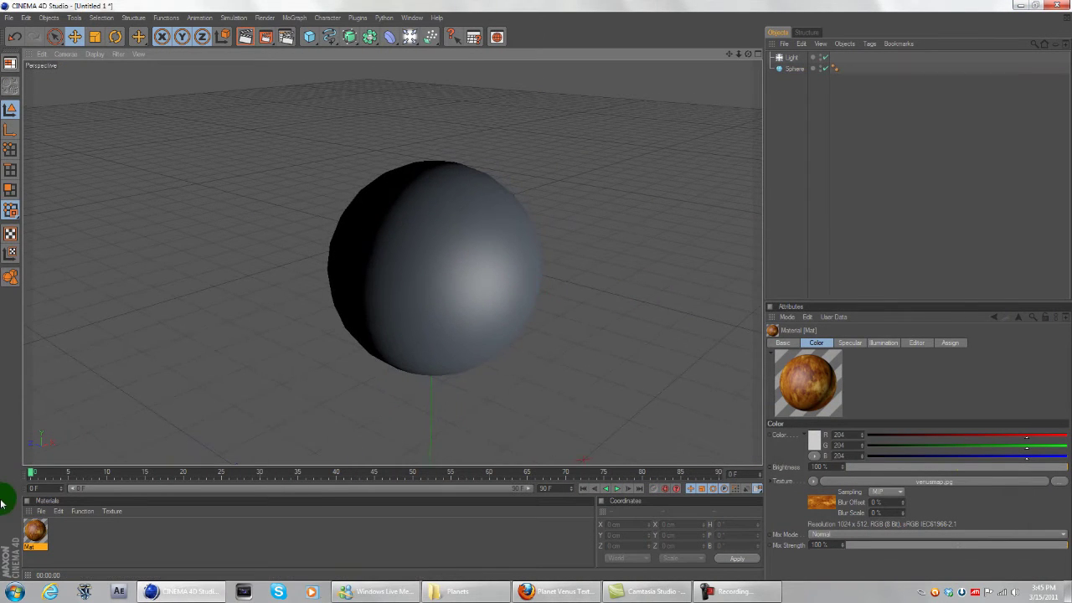
{"action": "double_click", "coordinate": [37, 525]}
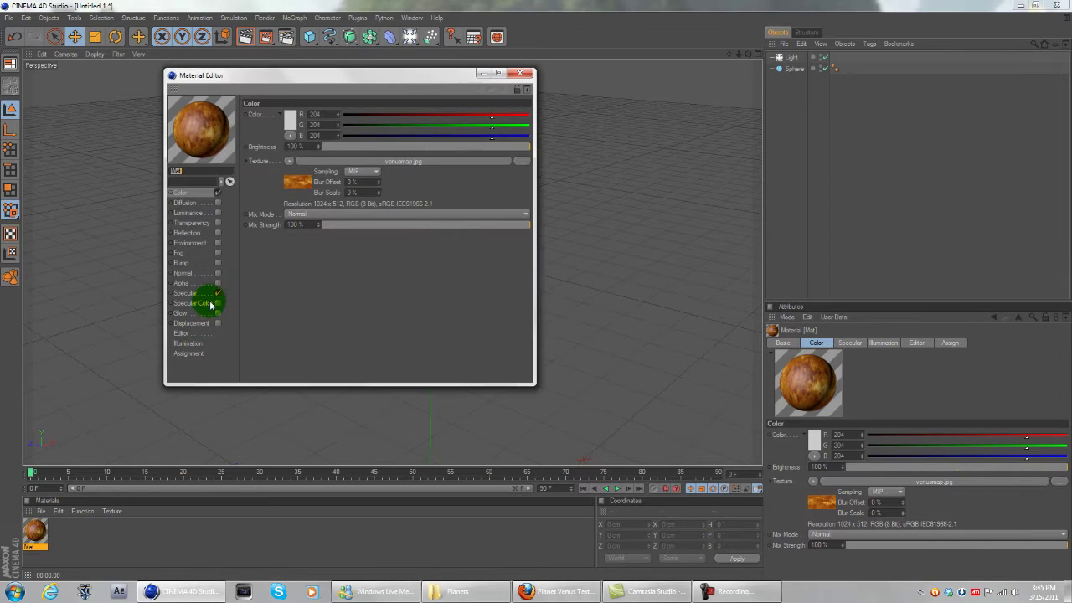
{"action": "left_click", "coordinate": [217, 293]}
{"action": "left_click", "coordinate": [521, 73]}
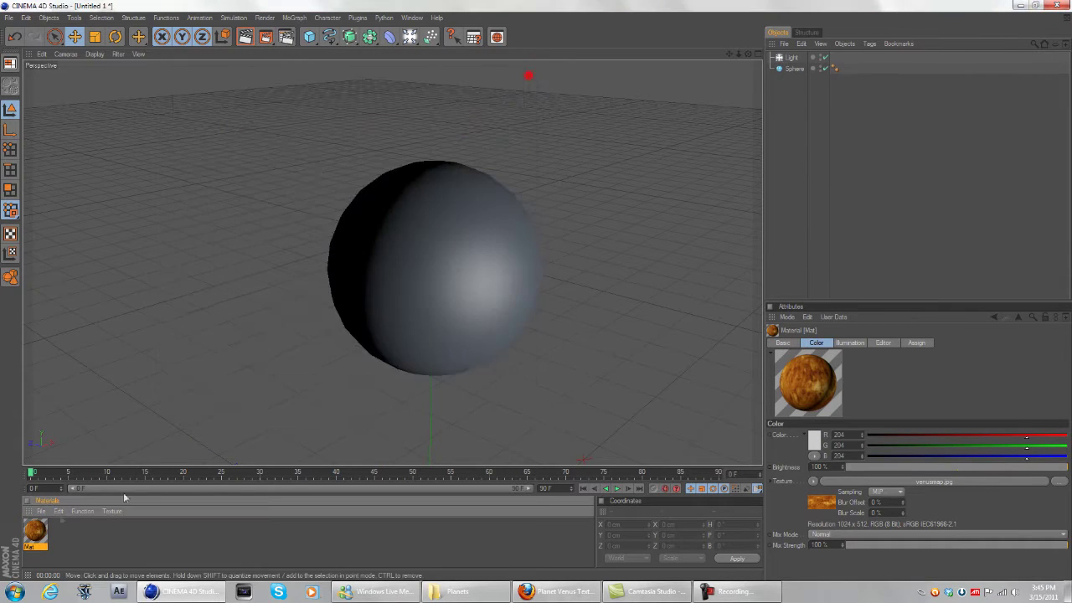
Apply the venusmap.jpg material to the sphere and render the active view at two zoom levels to preview the texture.
{"action": "left_click_drag", "start_coordinate": [797, 74], "coordinate": [797, 72]}
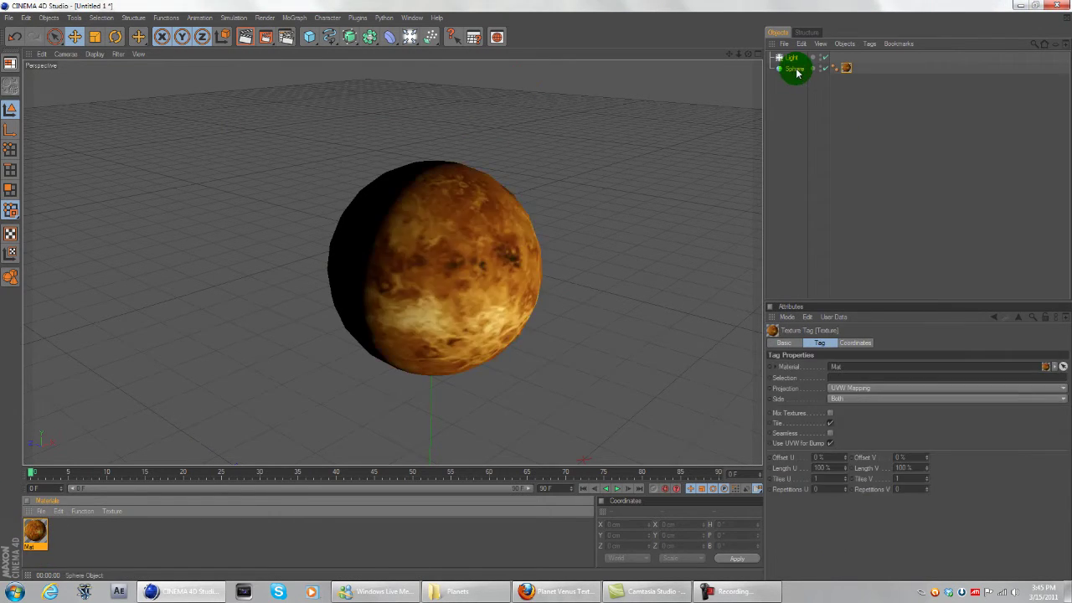
{"action": "left_click", "coordinate": [648, 263]}
{"action": "scroll", "coordinate": [649, 264], "scroll_direction": "up", "scroll_amount": 4}
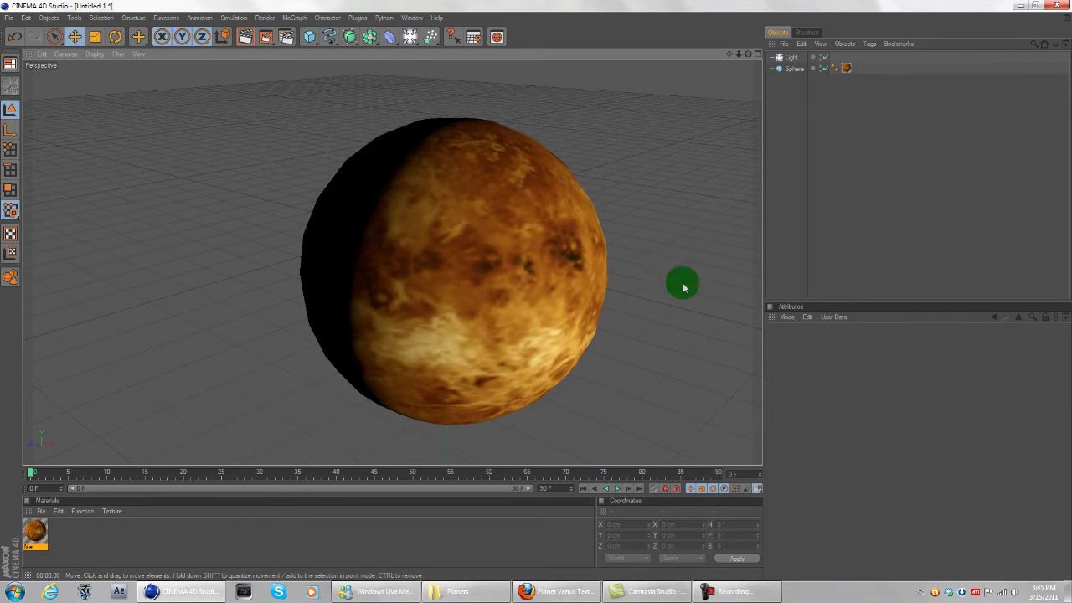
{"action": "left_click_drag", "start_coordinate": [682, 285], "coordinate": [490, 291]}
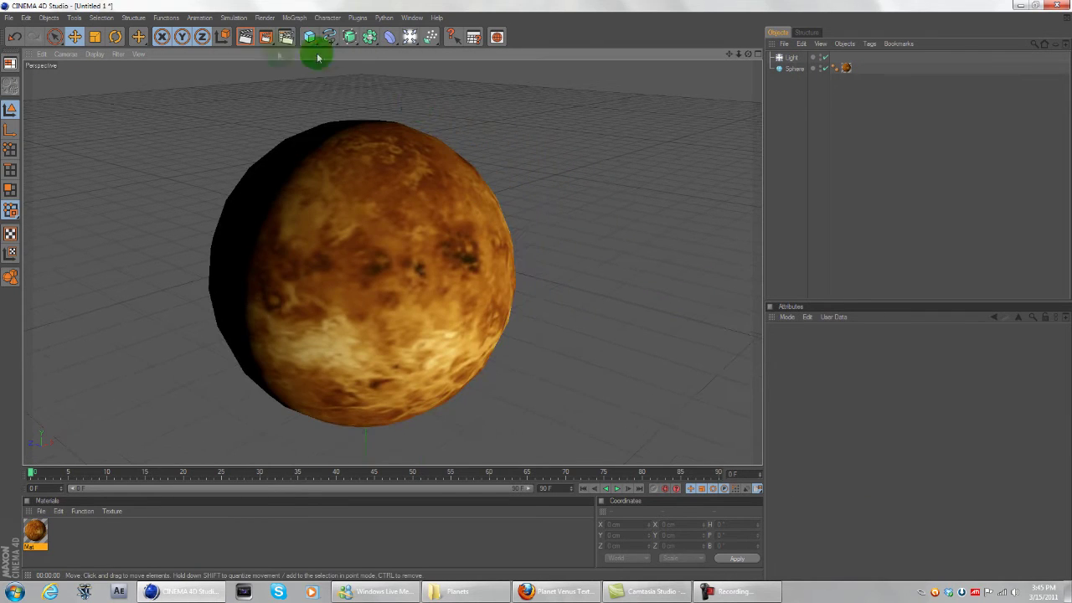
{"action": "left_click", "coordinate": [245, 38]}
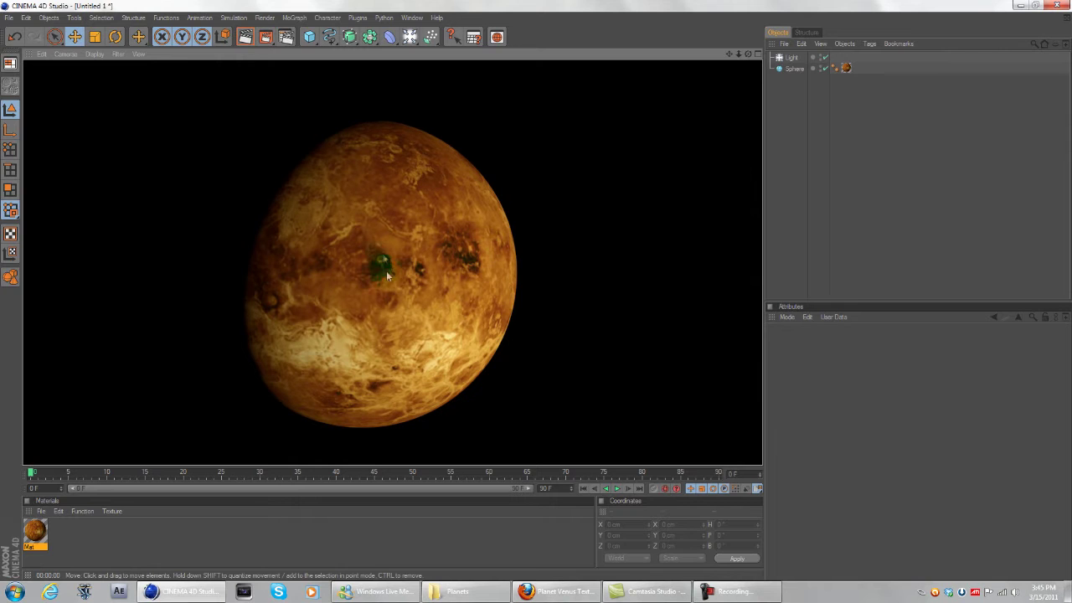
{"action": "scroll", "coordinate": [539, 275], "scroll_direction": "up", "scroll_amount": 3}
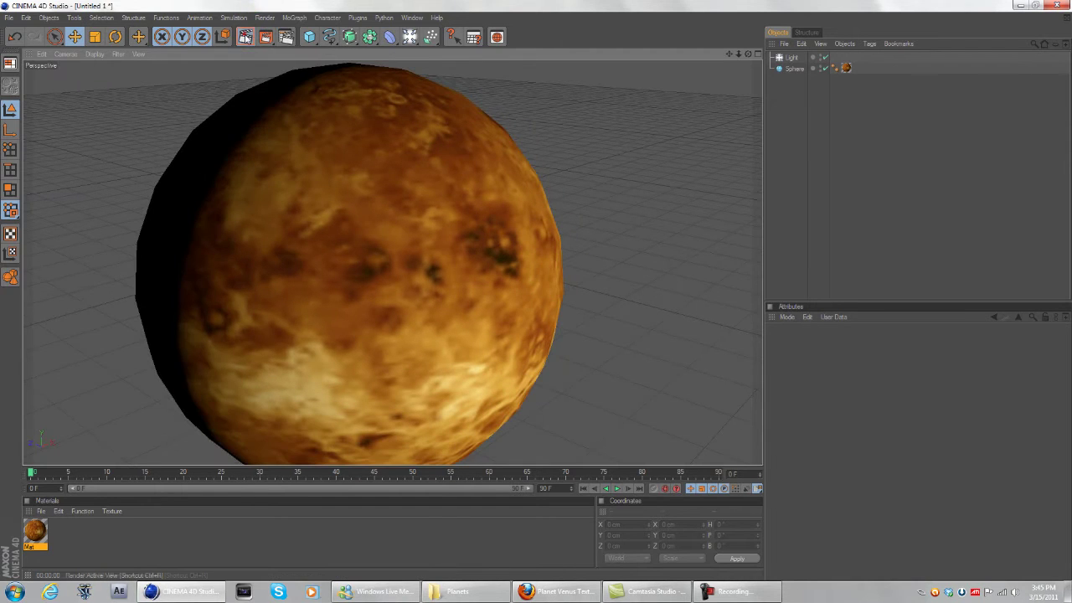
{"action": "left_click", "coordinate": [244, 38]}
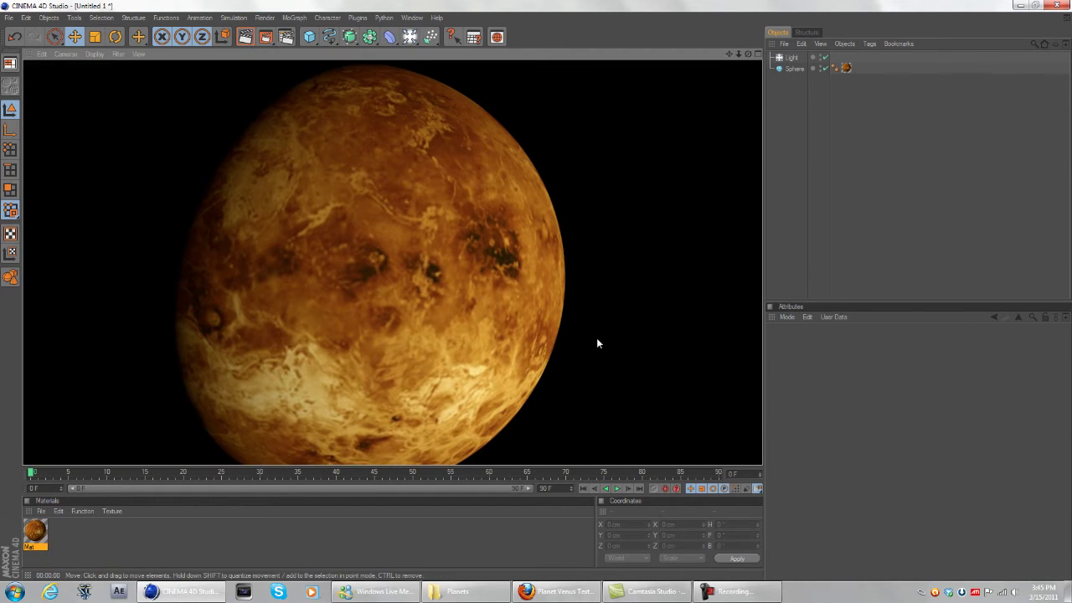
Enable the Bump channel of the sphere's material and load the venusbump image from the Planets folder, copying it to the document location.
{"action": "scroll", "coordinate": [596, 339], "scroll_direction": "down", "scroll_amount": 7}
{"action": "left_click", "coordinate": [374, 248]}
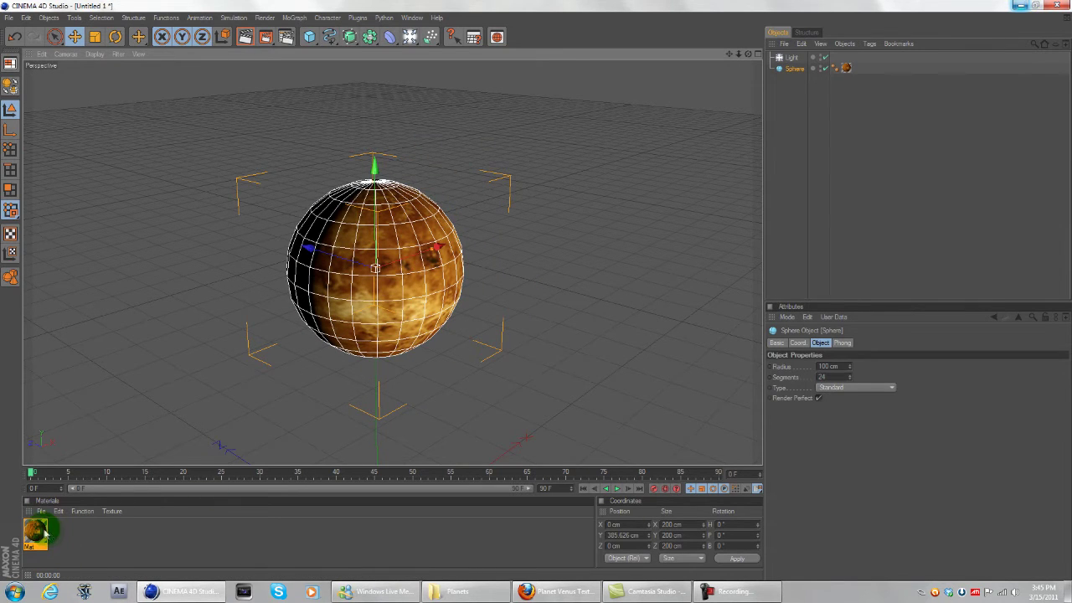
{"action": "double_click", "coordinate": [37, 533]}
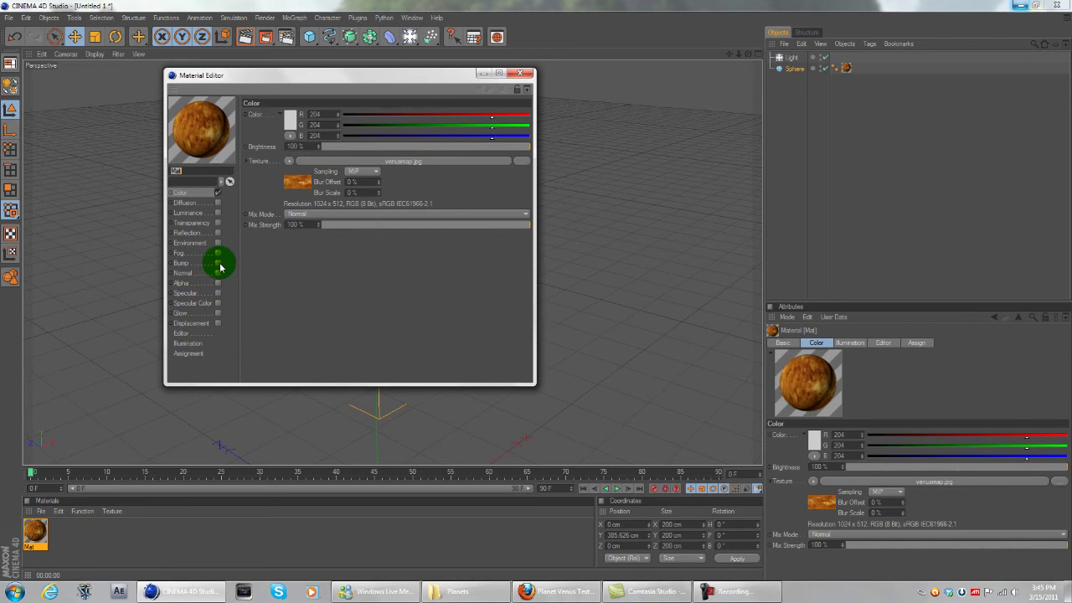
{"action": "left_click", "coordinate": [218, 263]}
{"action": "left_click", "coordinate": [287, 139]}
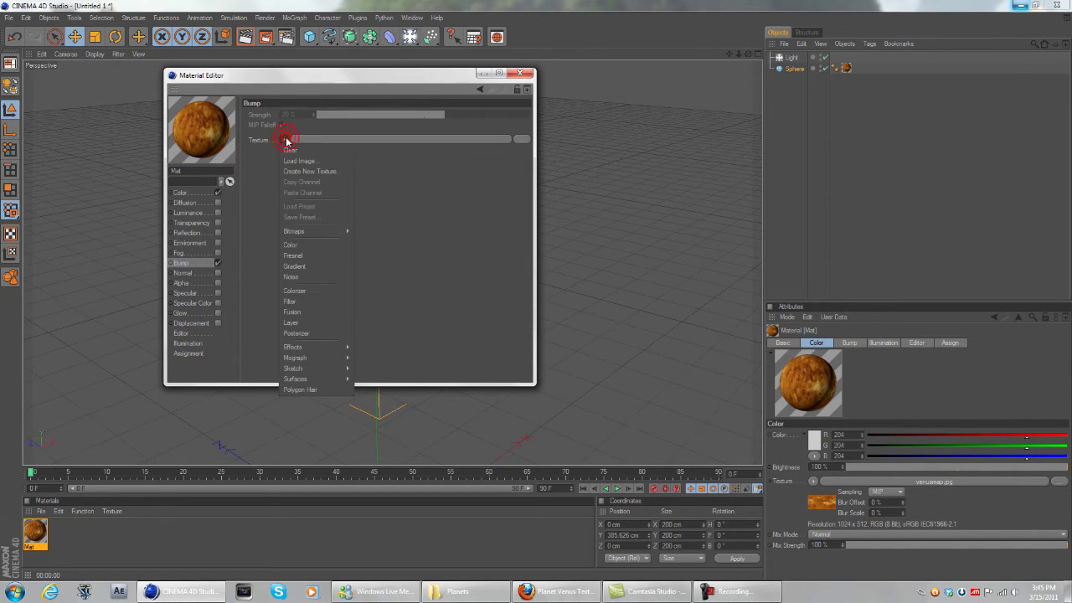
{"action": "left_click", "coordinate": [291, 165]}
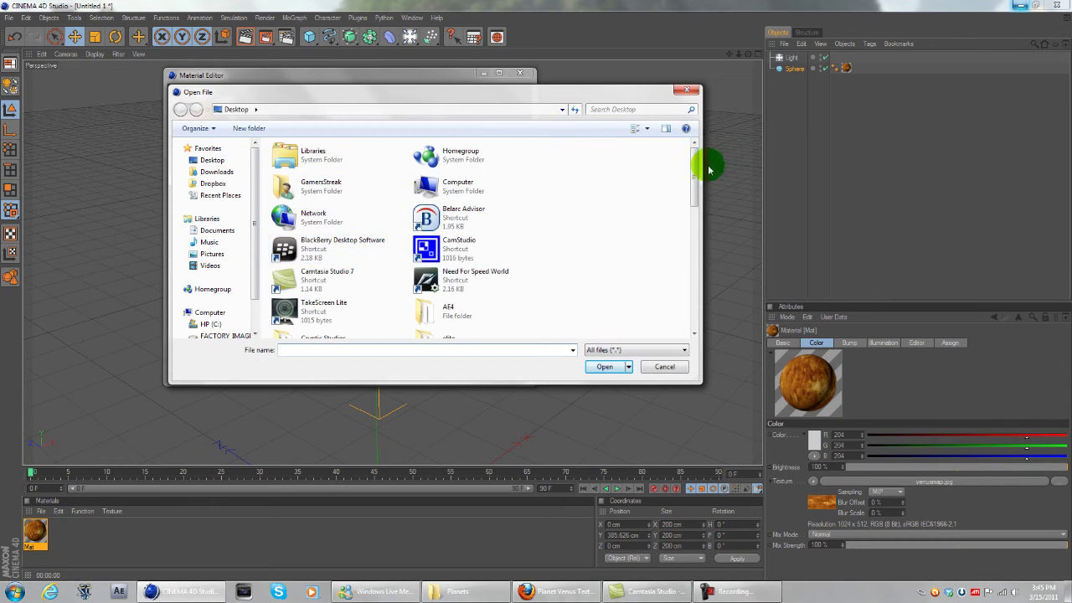
{"action": "left_click_drag", "start_coordinate": [695, 171], "coordinate": [694, 216]}
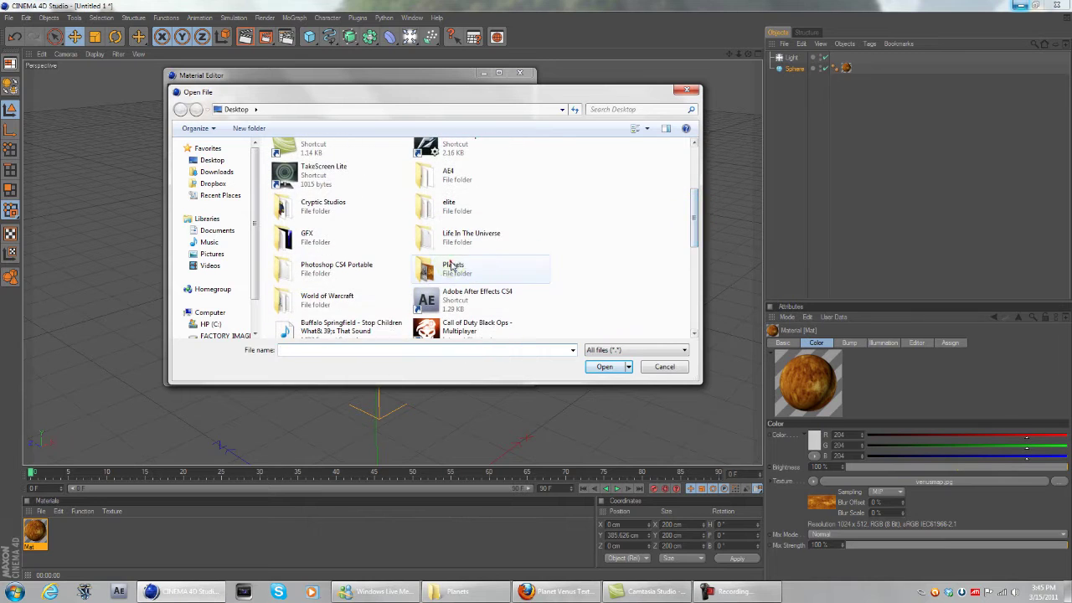
{"action": "double_click", "coordinate": [453, 267]}
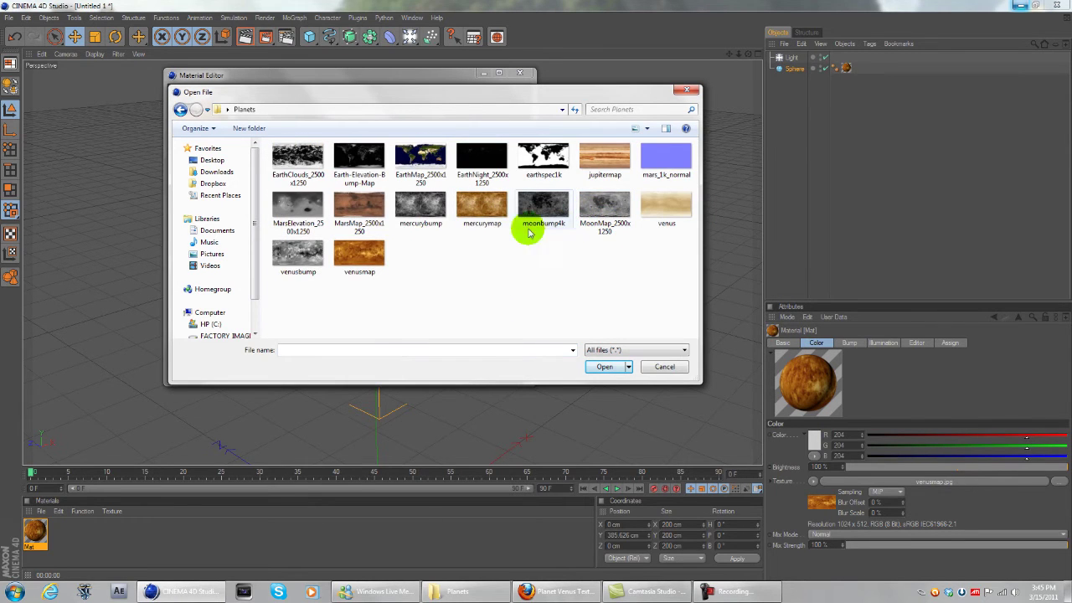
{"action": "left_click", "coordinate": [615, 367]}
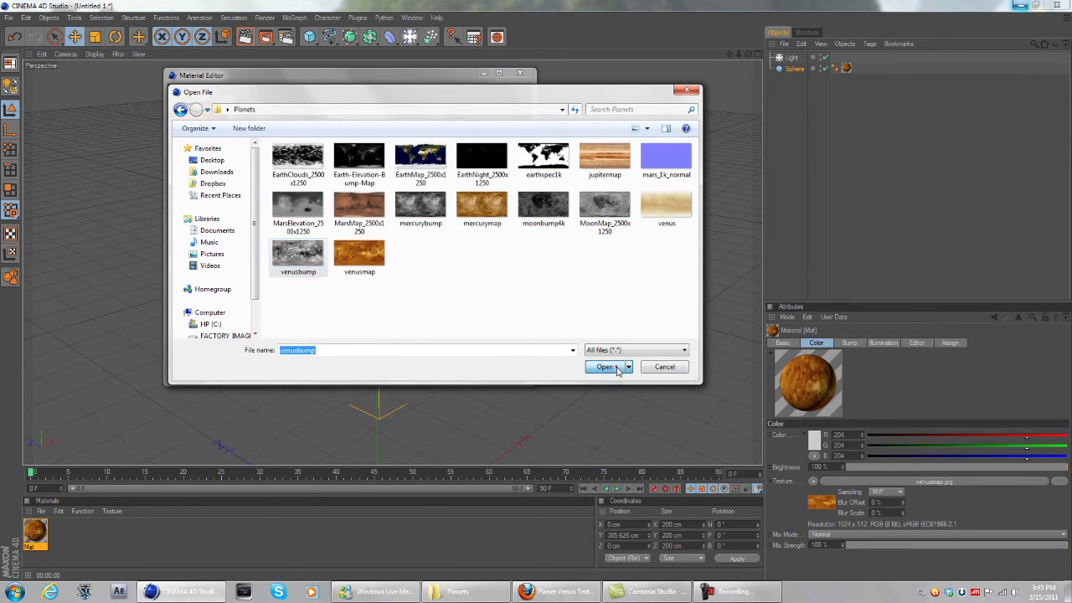
{"action": "left_click", "coordinate": [567, 335]}
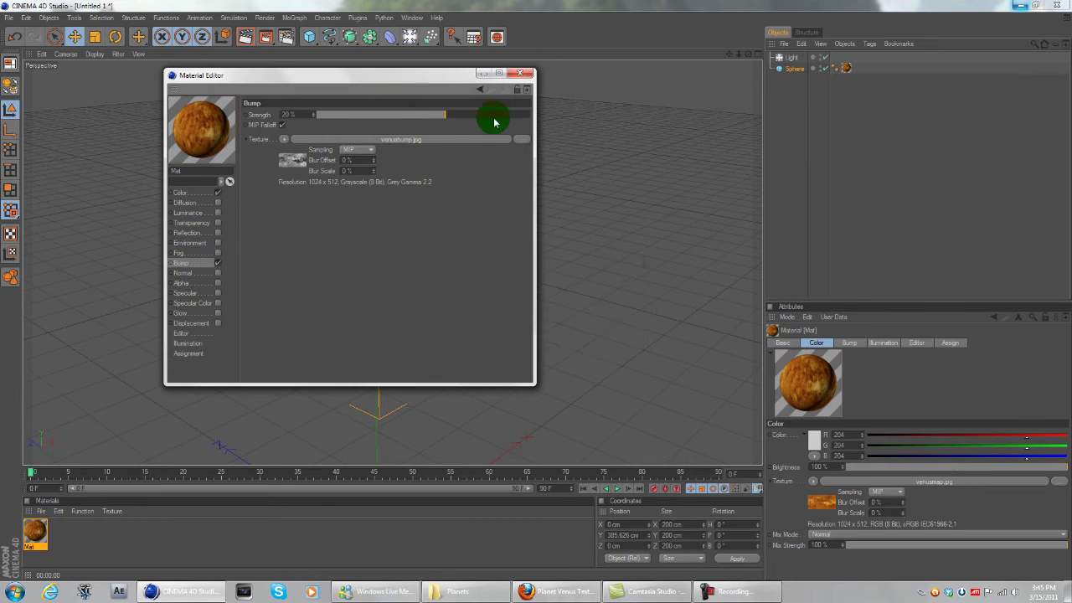
Set the material's bump strength to 100% and render a close view of the sphere.
{"action": "left_click_drag", "start_coordinate": [512, 117], "coordinate": [555, 103]}
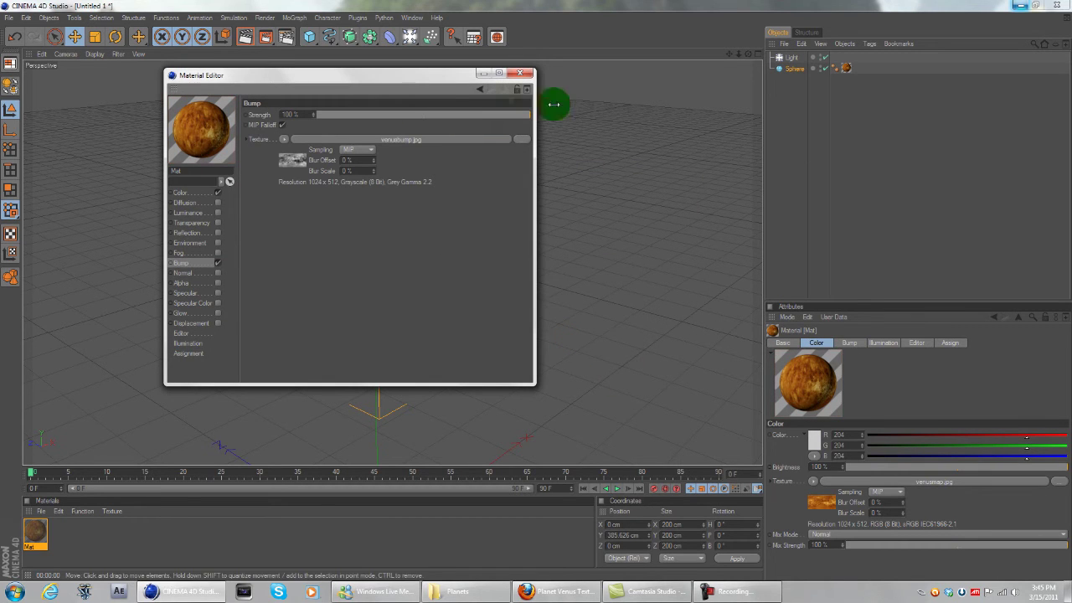
{"action": "left_click", "coordinate": [520, 77]}
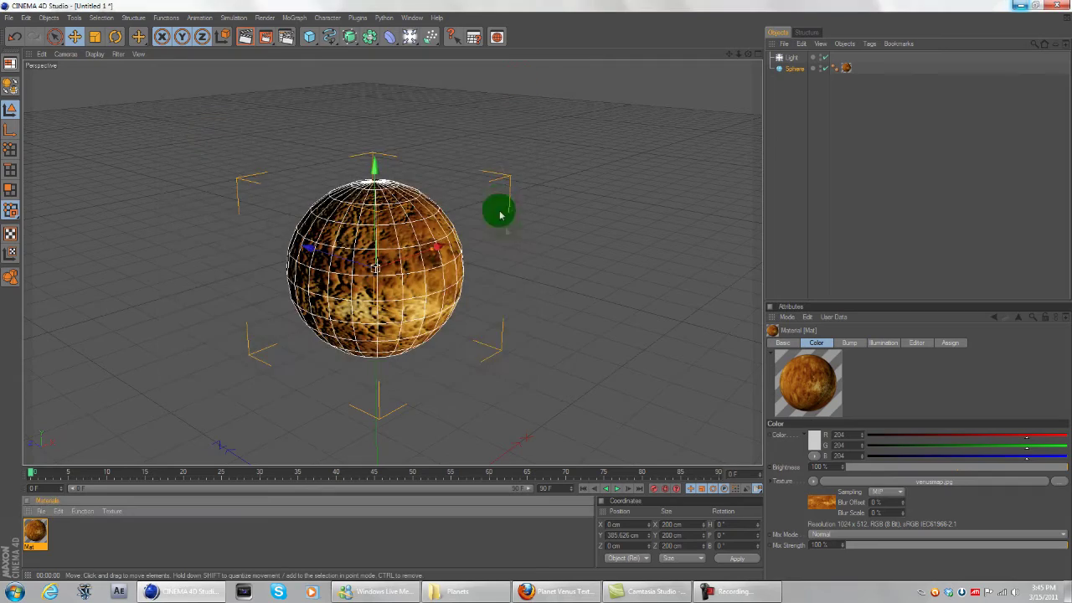
{"action": "scroll", "coordinate": [503, 220], "scroll_direction": "up", "scroll_amount": 7}
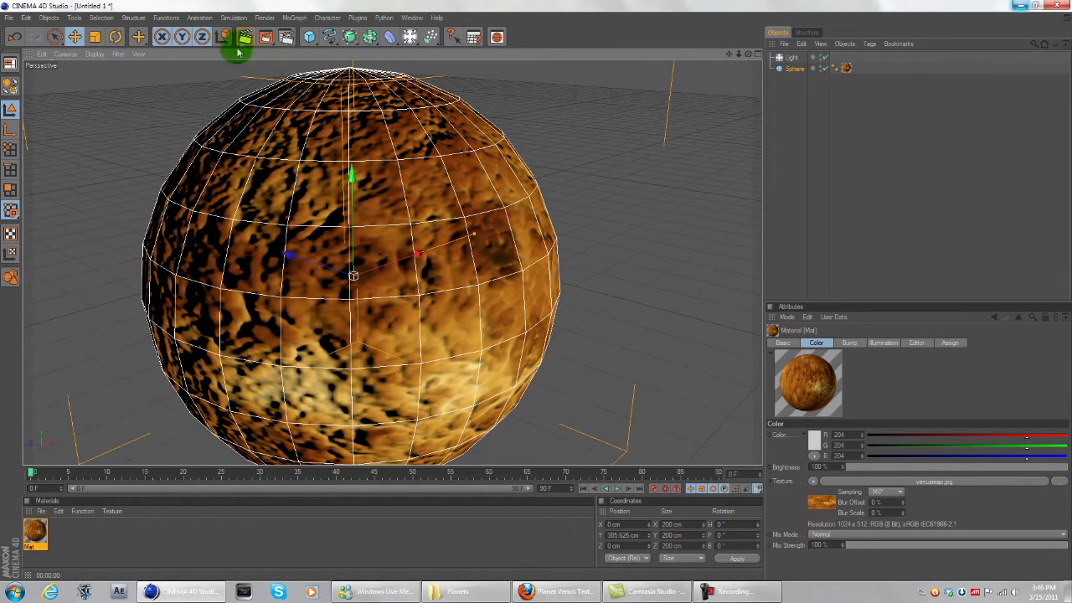
{"action": "left_click", "coordinate": [244, 37]}
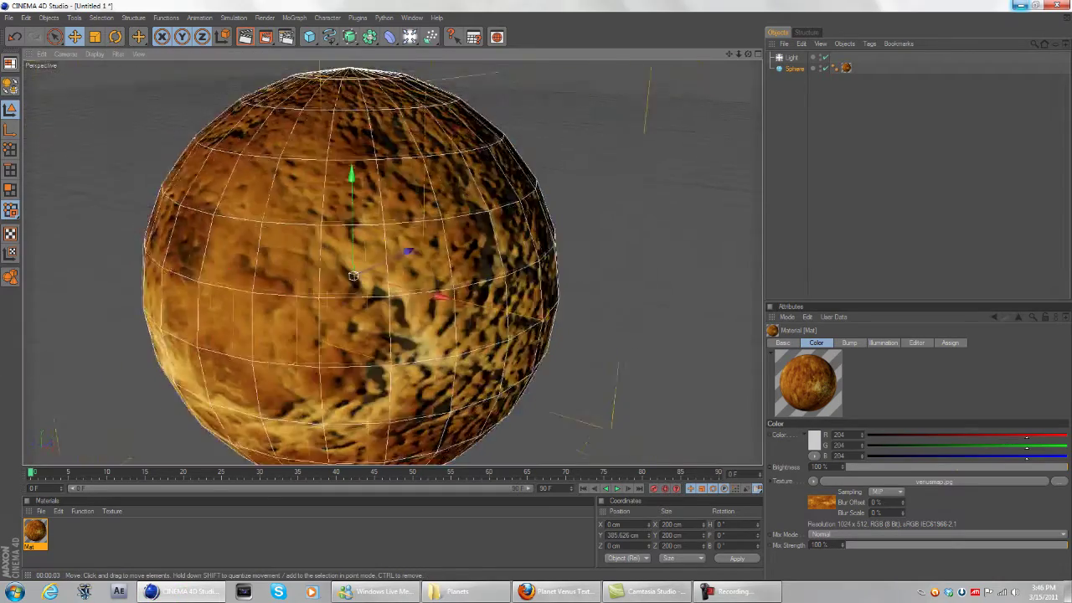
Render the bump-mapped sphere from several angles, including its shadowed side, to examine the surface relief.
{"action": "left_click_drag", "start_coordinate": [551, 315], "coordinate": [304, 101], "text": "alt"}
{"action": "key", "text": "ctrl+r"}
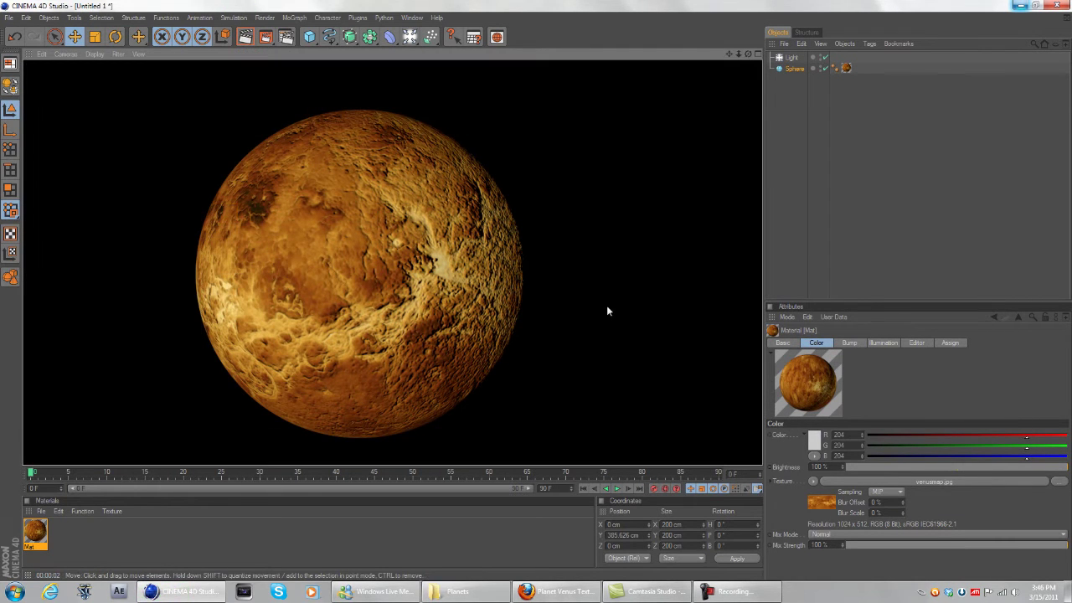
{"action": "left_click_drag", "start_coordinate": [633, 372], "coordinate": [614, 364], "text": "alt"}
{"action": "left_click", "coordinate": [255, 38]}
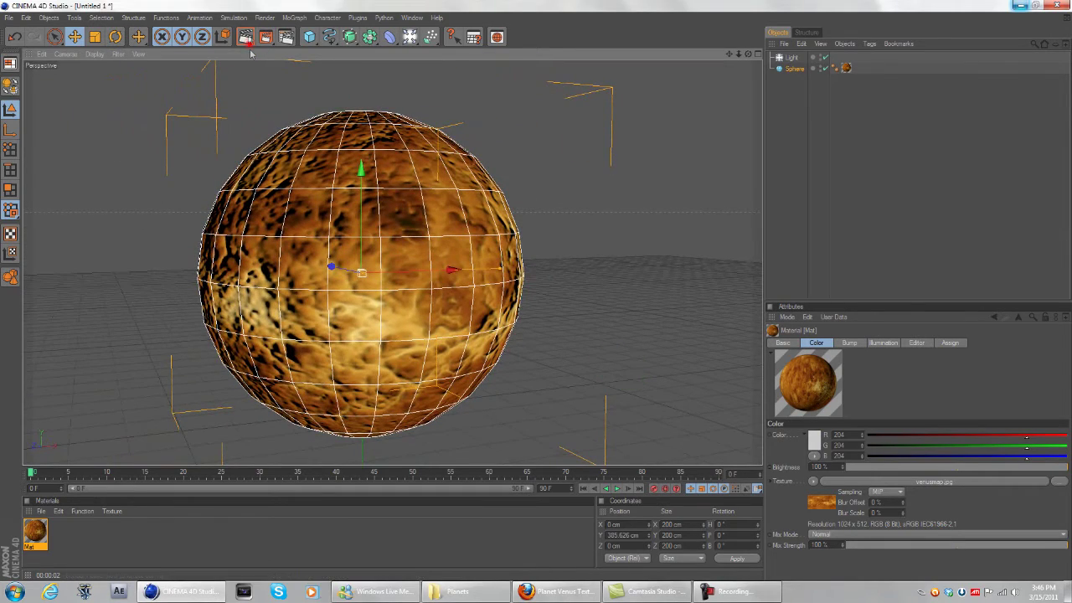
{"action": "left_click", "coordinate": [245, 37]}
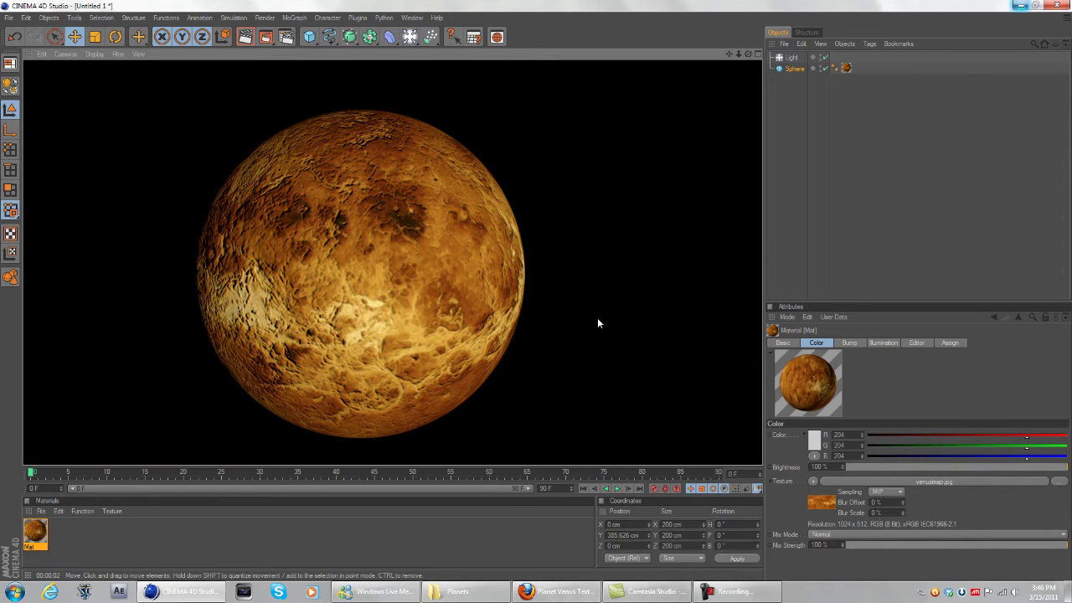
{"action": "left_click", "coordinate": [574, 328]}
{"action": "left_click_drag", "start_coordinate": [575, 327], "coordinate": [687, 368], "text": "alt"}
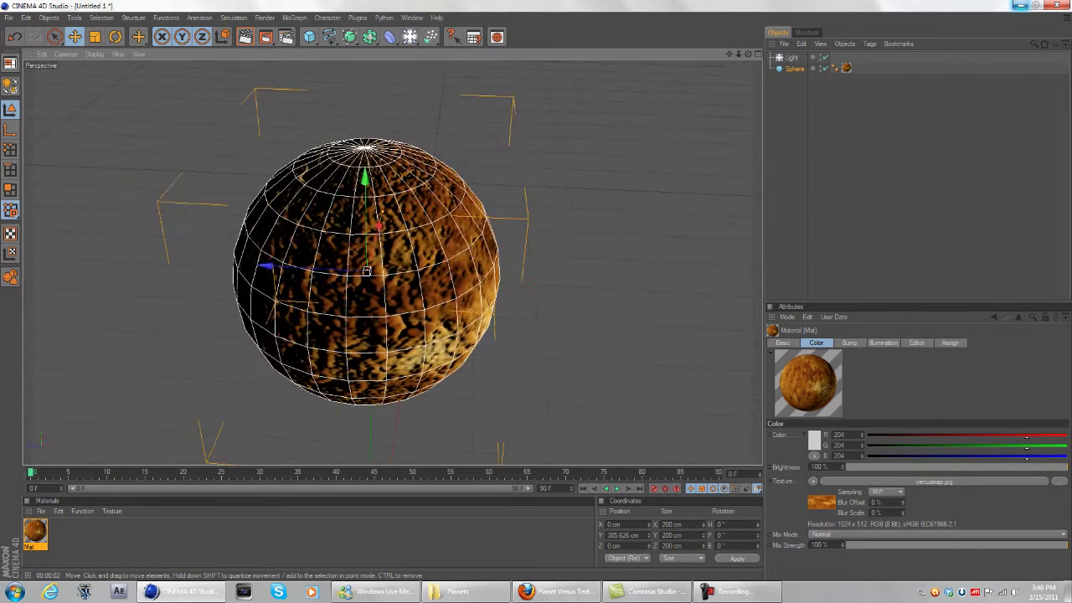
{"action": "left_click_drag", "start_coordinate": [216, 110], "coordinate": [120, 97], "text": "alt"}
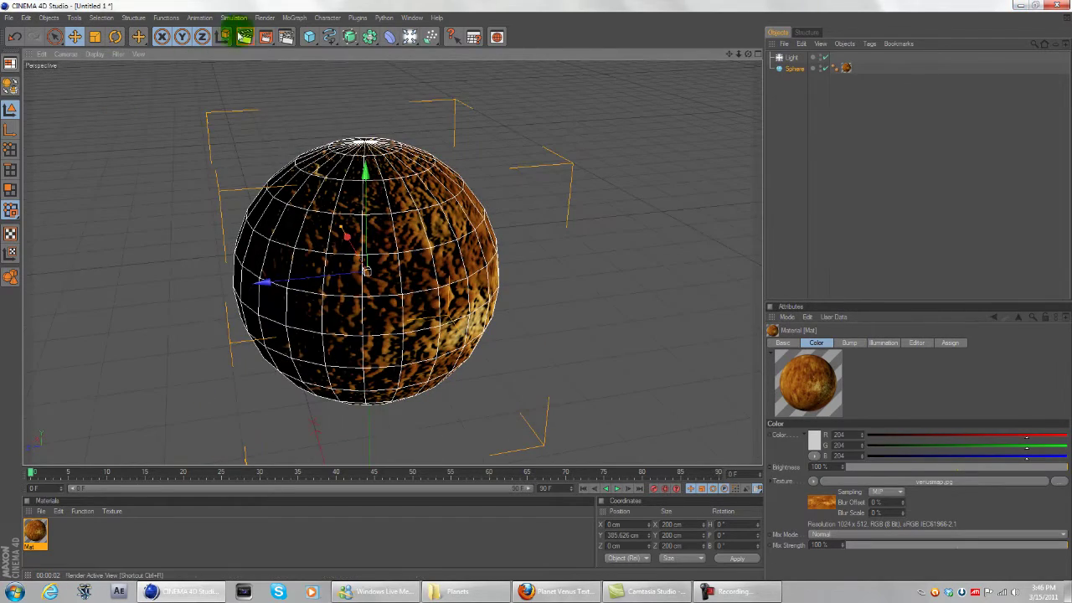
{"action": "left_click", "coordinate": [245, 37]}
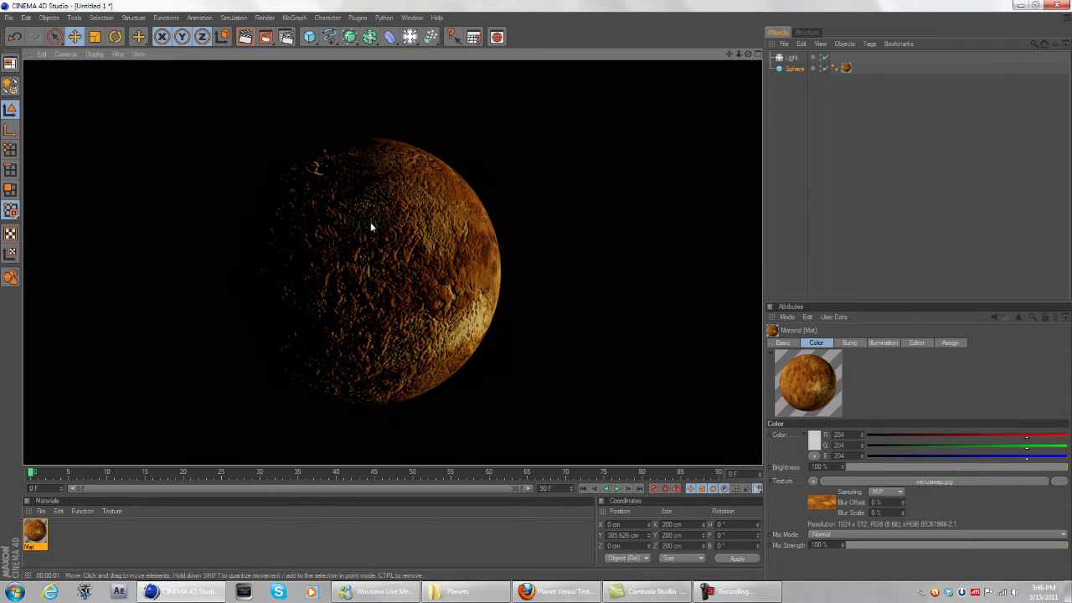
{"action": "left_click", "coordinate": [545, 286]}
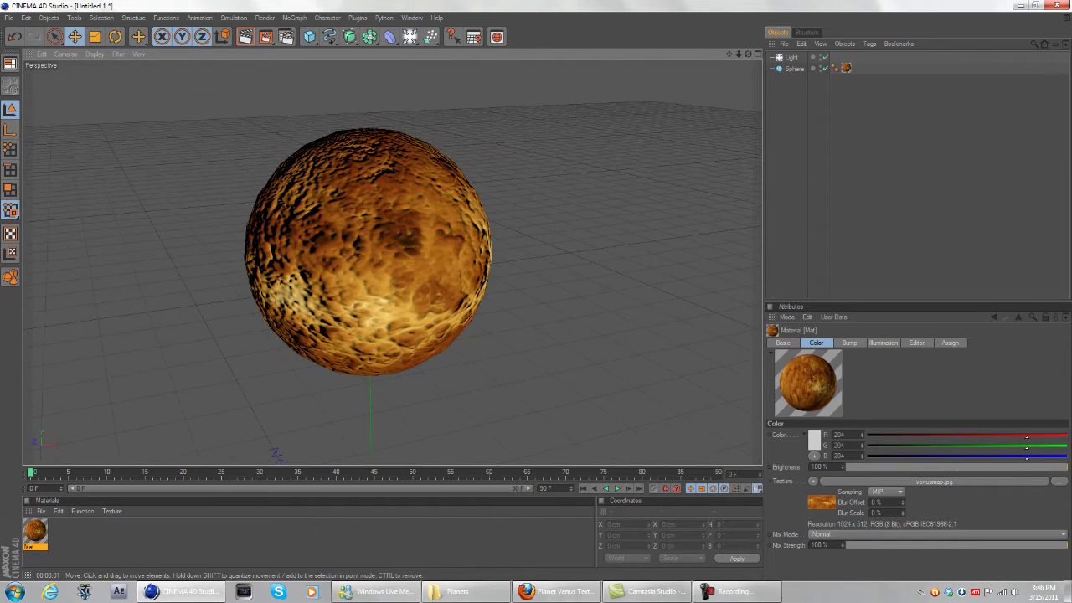
{"action": "scroll", "coordinate": [548, 311], "scroll_direction": "up", "scroll_amount": 6}
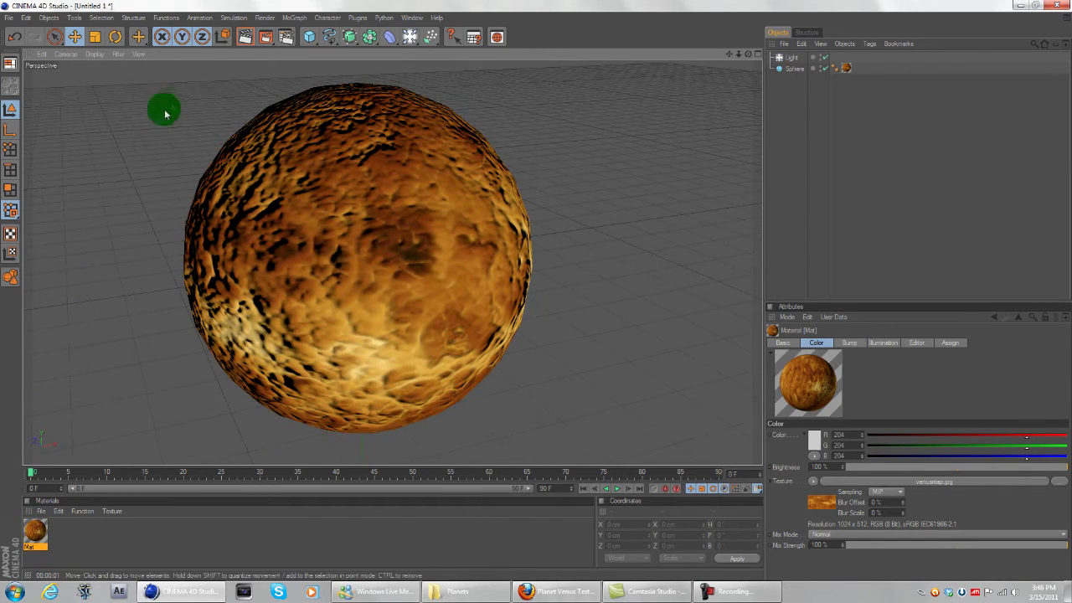
{"action": "left_click", "coordinate": [245, 38]}
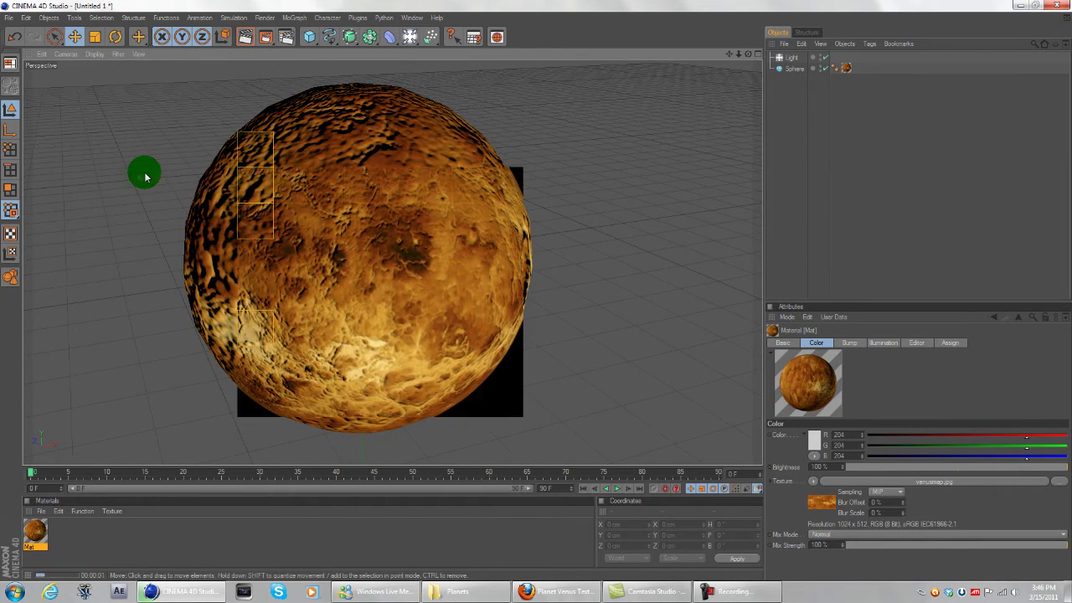
Reduce the material's bump strength to 46% and render the active view to check the softer relief.
{"action": "left_click", "coordinate": [29, 497]}
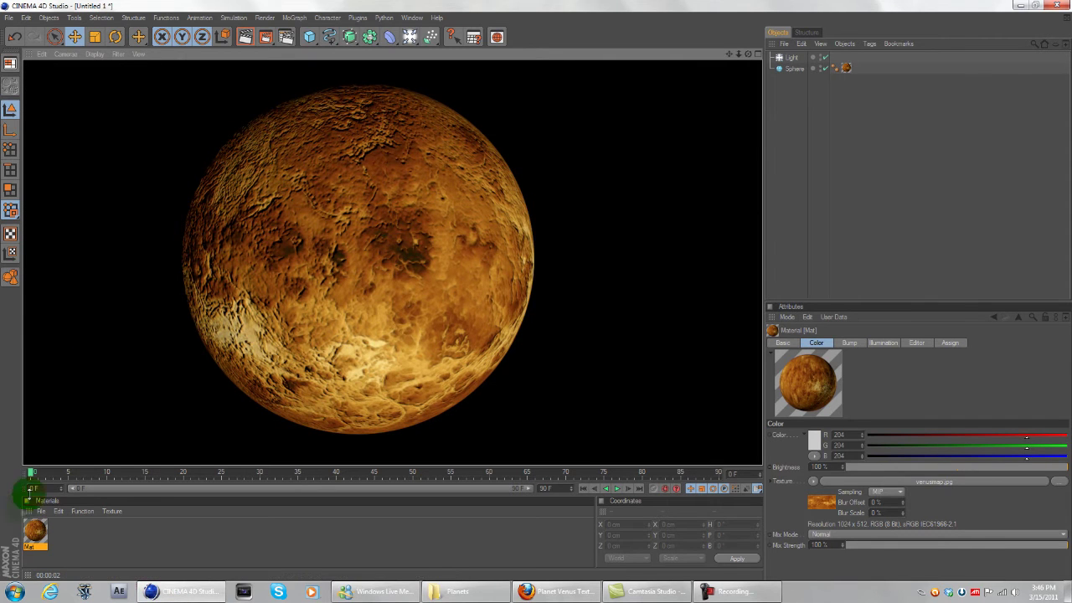
{"action": "double_click", "coordinate": [33, 530]}
{"action": "left_click", "coordinate": [404, 143]}
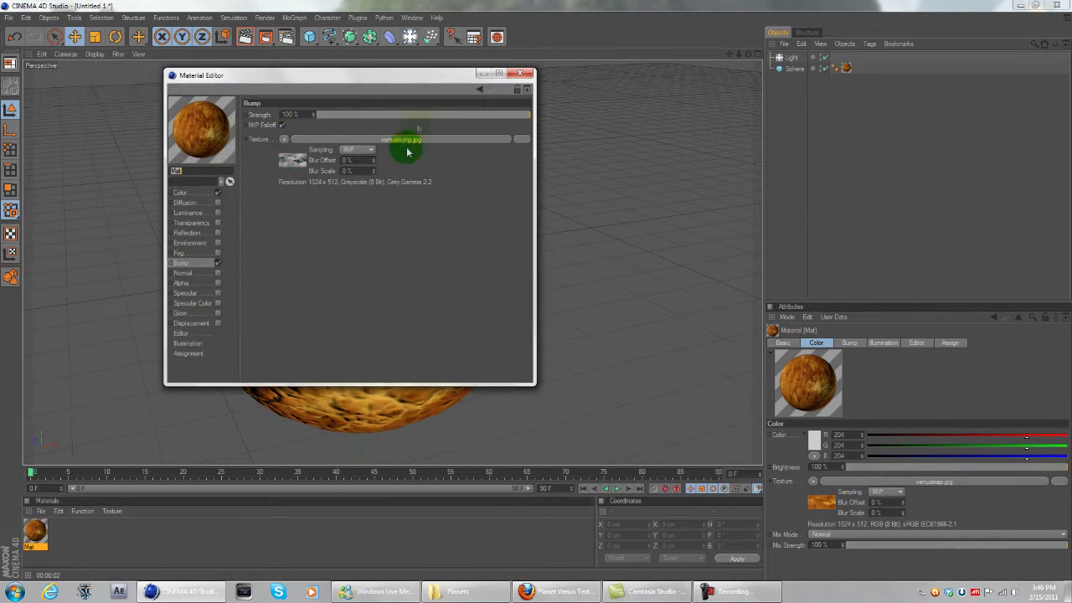
{"action": "left_click_drag", "start_coordinate": [435, 120], "coordinate": [430, 119]}
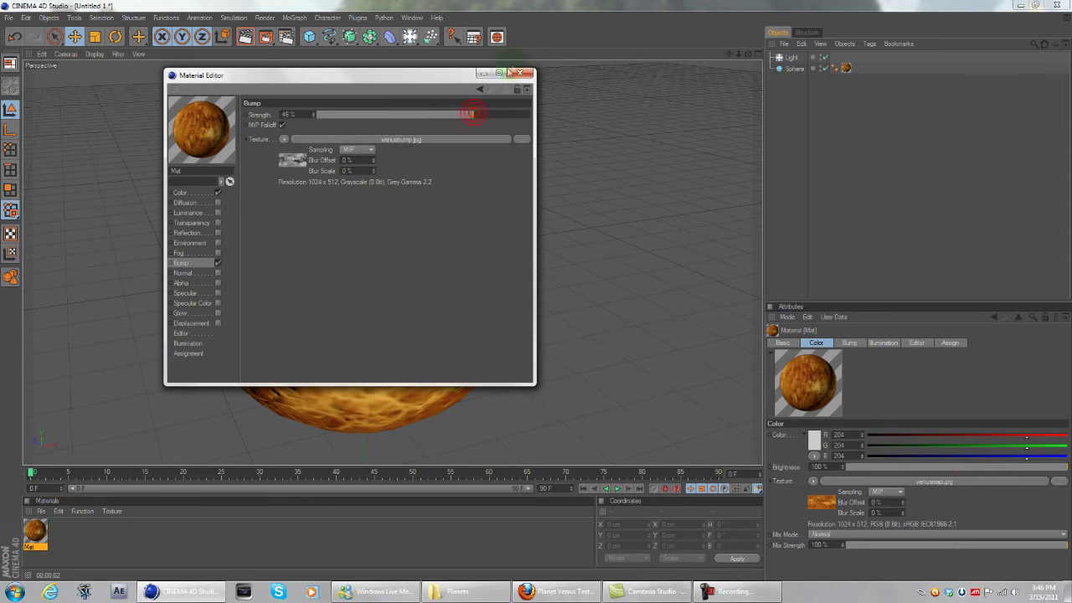
{"action": "left_click", "coordinate": [529, 74]}
{"action": "left_click", "coordinate": [245, 37]}
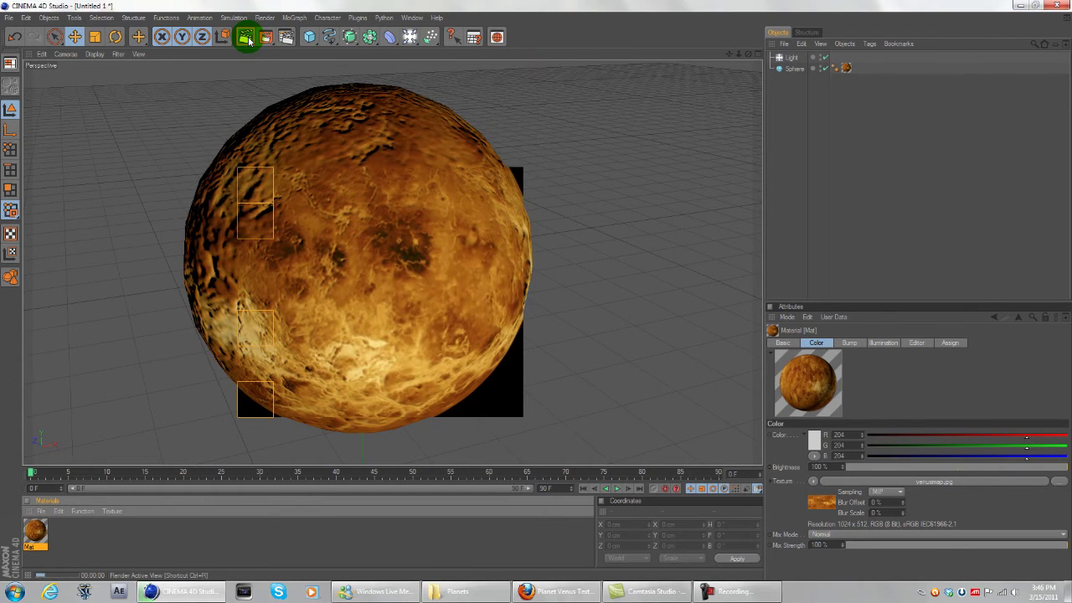
{"action": "left_click", "coordinate": [215, 266]}
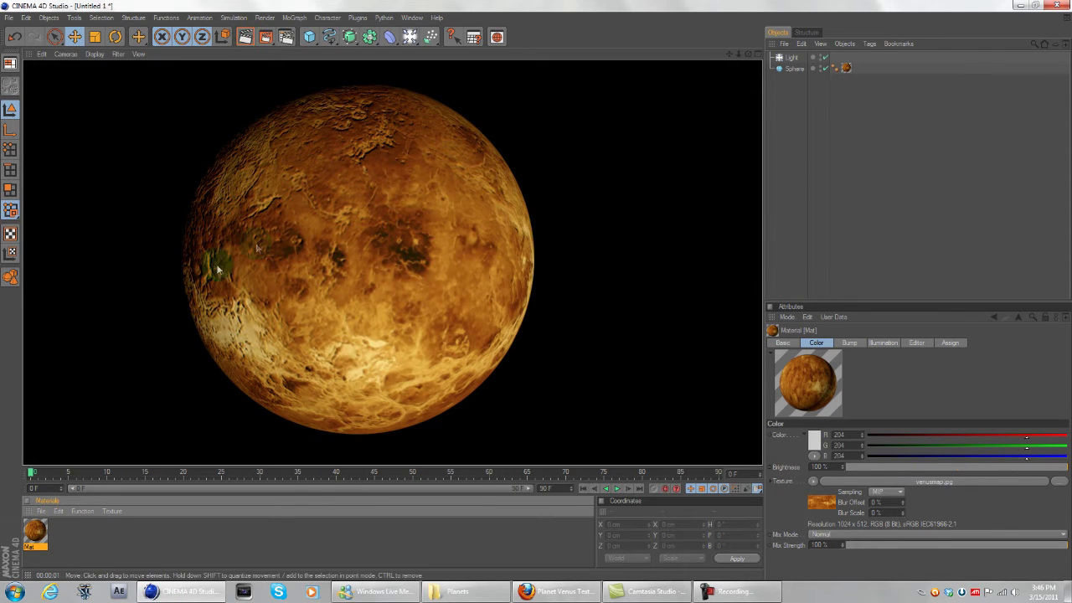
{"action": "left_click", "coordinate": [596, 347]}
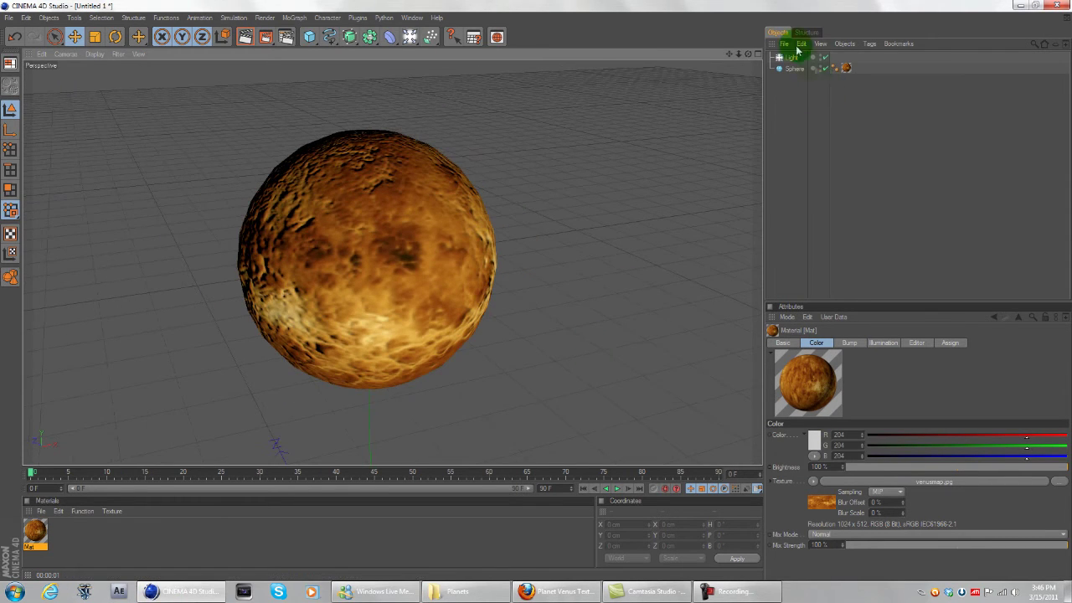
Create a new material from the venus image in the Planets folder, copying the image to the document location.
{"action": "left_click", "coordinate": [1020, 5]}
{"action": "left_click_drag", "start_coordinate": [515, 189], "coordinate": [107, 532]}
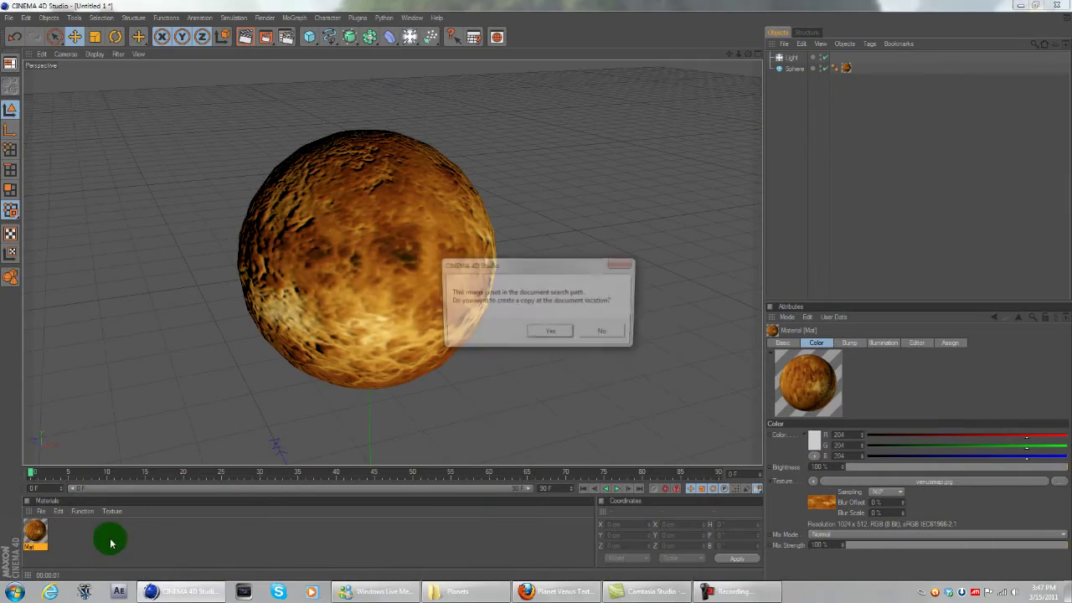
{"action": "left_click", "coordinate": [550, 332]}
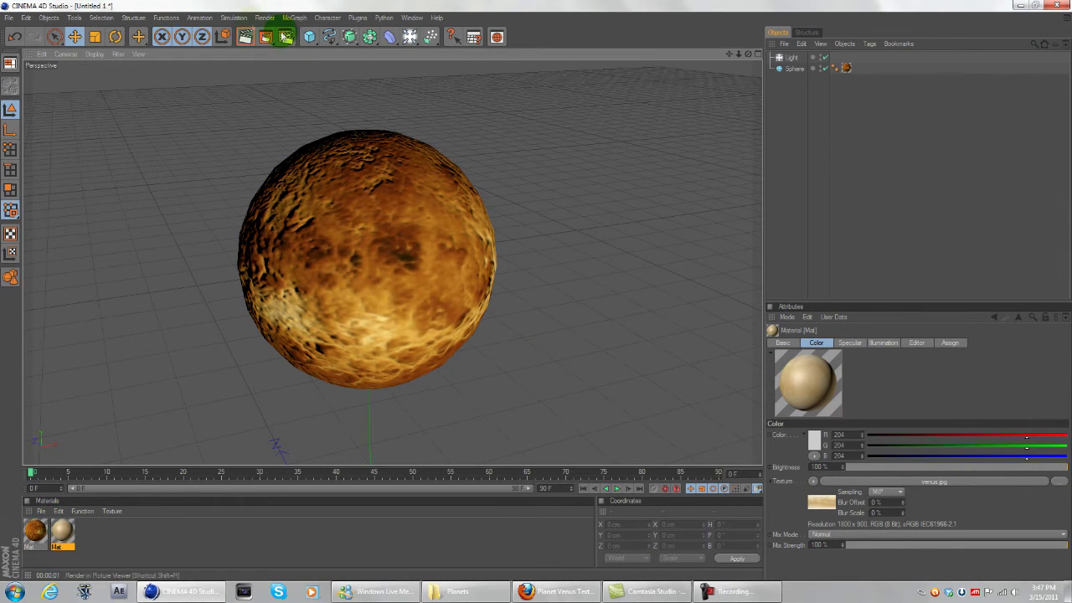
Duplicate the textured Venus sphere and delete the copy's material tag.
{"action": "left_click", "coordinate": [797, 70]}
{"action": "key", "text": "ctrl+c"}
{"action": "key", "text": "ctrl+v"}
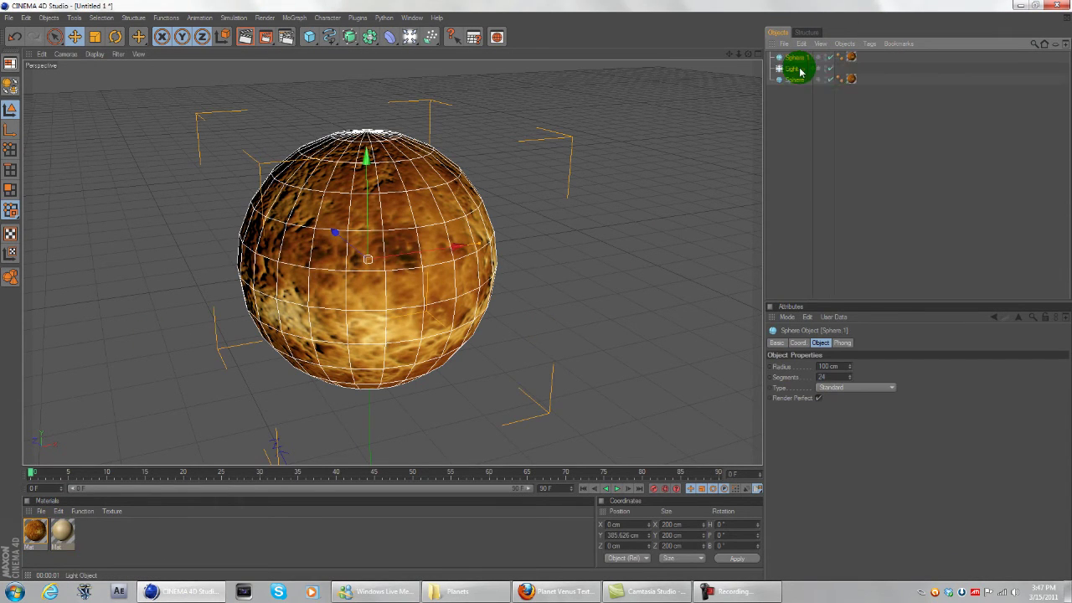
{"action": "left_click", "coordinate": [851, 60]}
{"action": "key", "text": "Delete"}
Enlarge the duplicate sphere slightly to about 200.98 cm across and apply the venus.jpg material to it.
{"action": "left_click", "coordinate": [804, 58]}
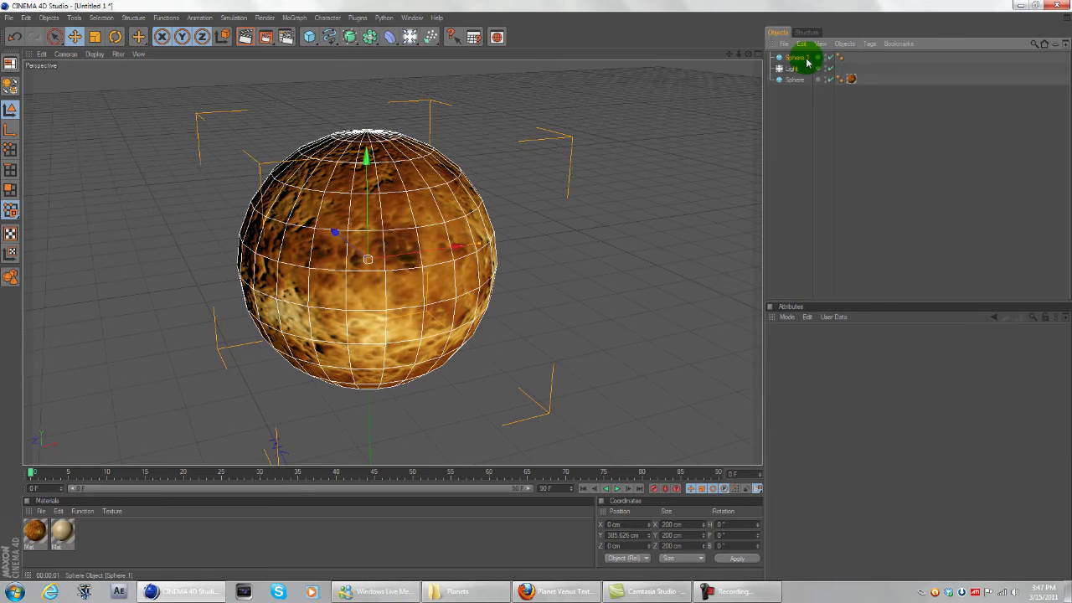
{"action": "left_click", "coordinate": [483, 243]}
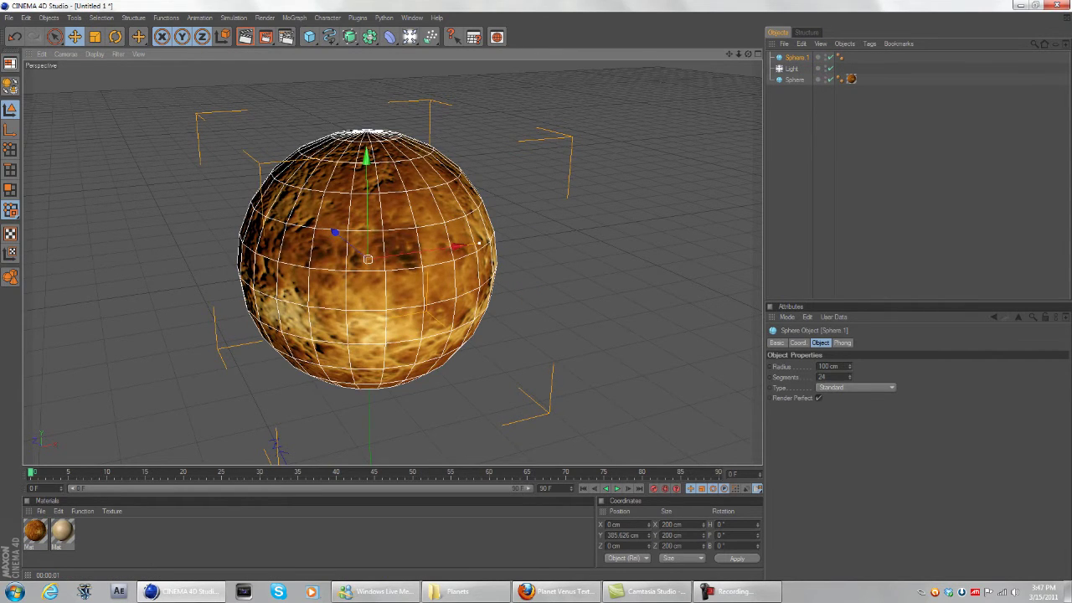
{"action": "left_click_drag", "start_coordinate": [479, 243], "coordinate": [480, 243]}
{"action": "left_click_drag", "start_coordinate": [63, 530], "coordinate": [794, 58]}
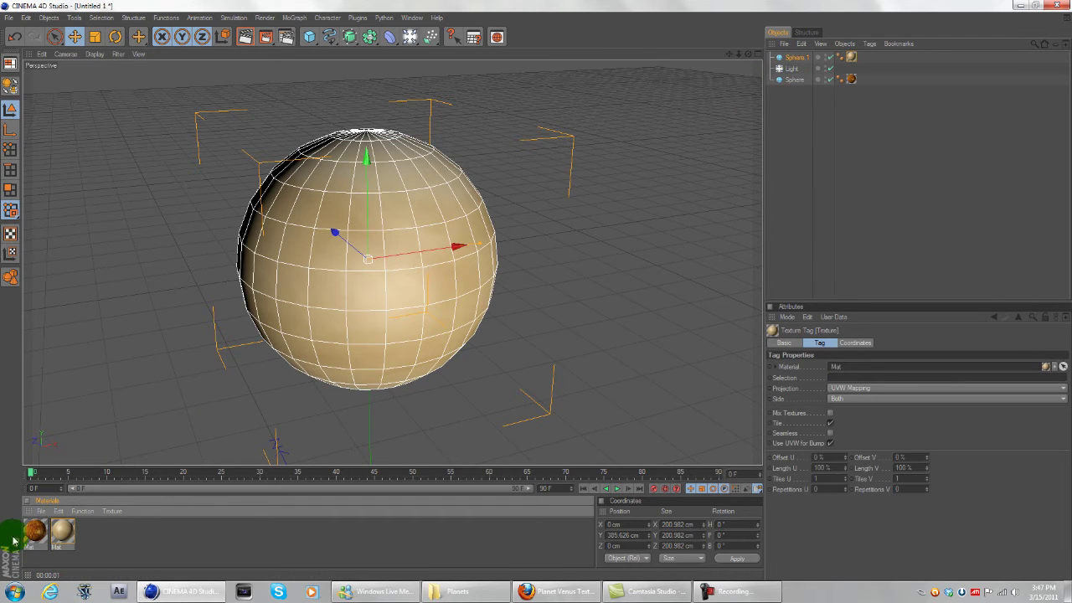
Turn off specular in the venus.jpg material and enable fog with its brightness at 0%.
{"action": "double_click", "coordinate": [63, 530]}
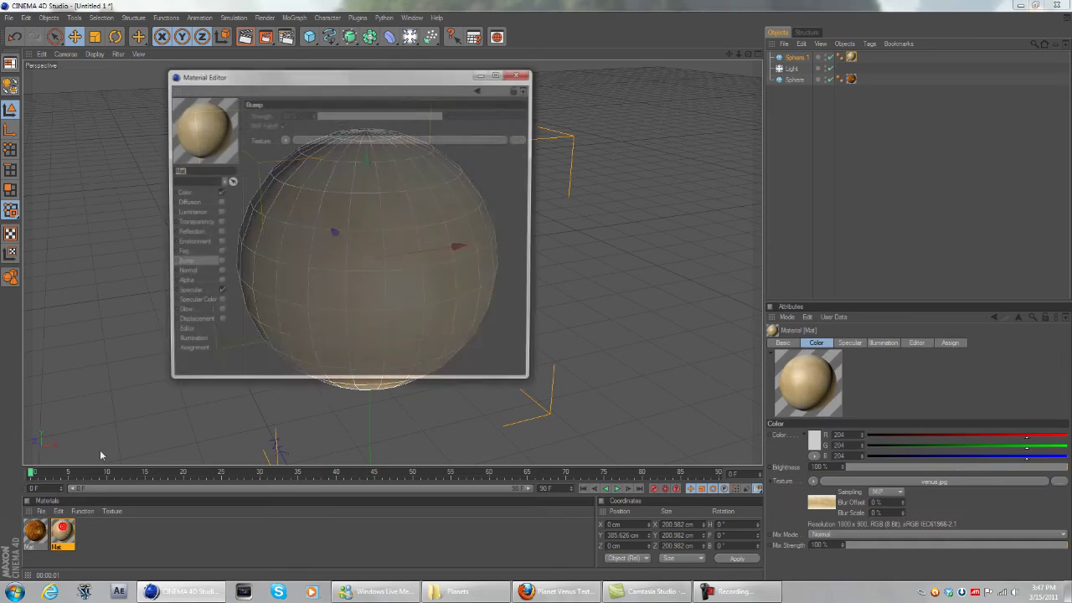
{"action": "left_click", "coordinate": [218, 295]}
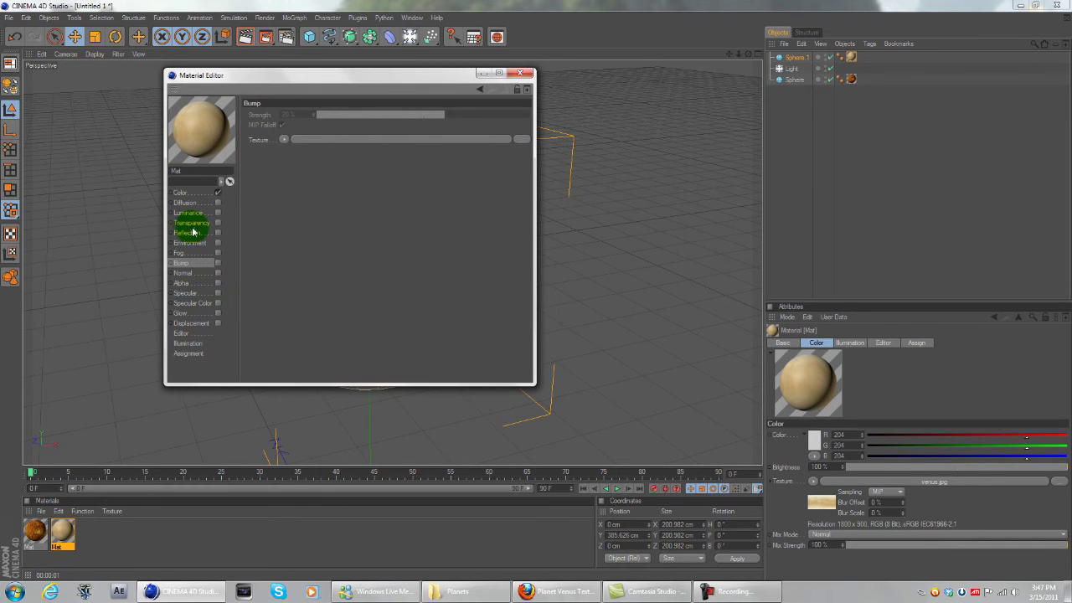
{"action": "left_click", "coordinate": [191, 232]}
{"action": "left_click", "coordinate": [179, 253]}
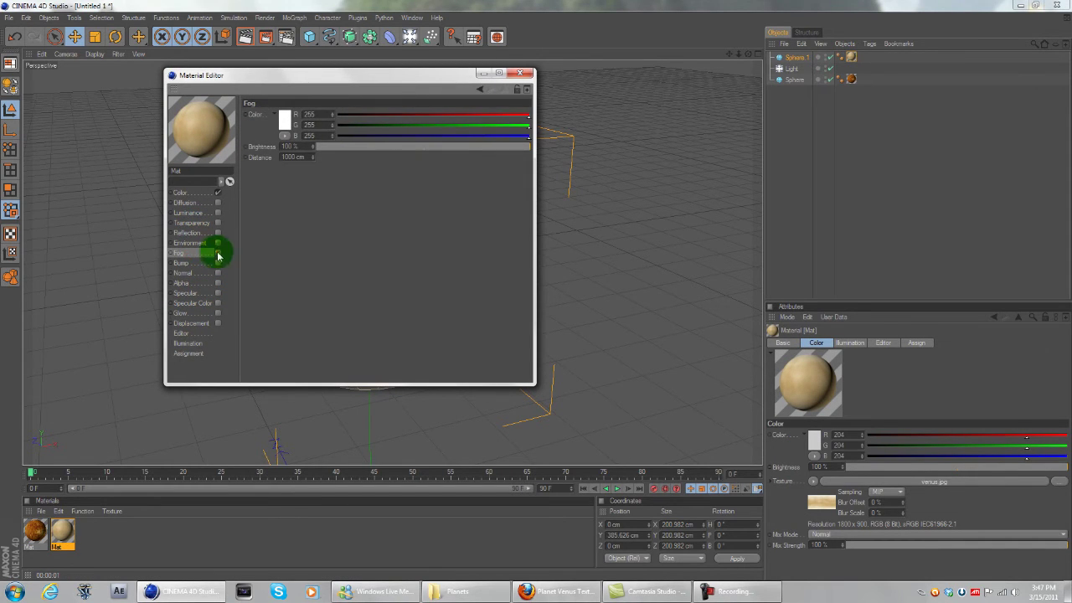
{"action": "left_click", "coordinate": [218, 253]}
{"action": "left_click_drag", "start_coordinate": [372, 148], "coordinate": [239, 158]}
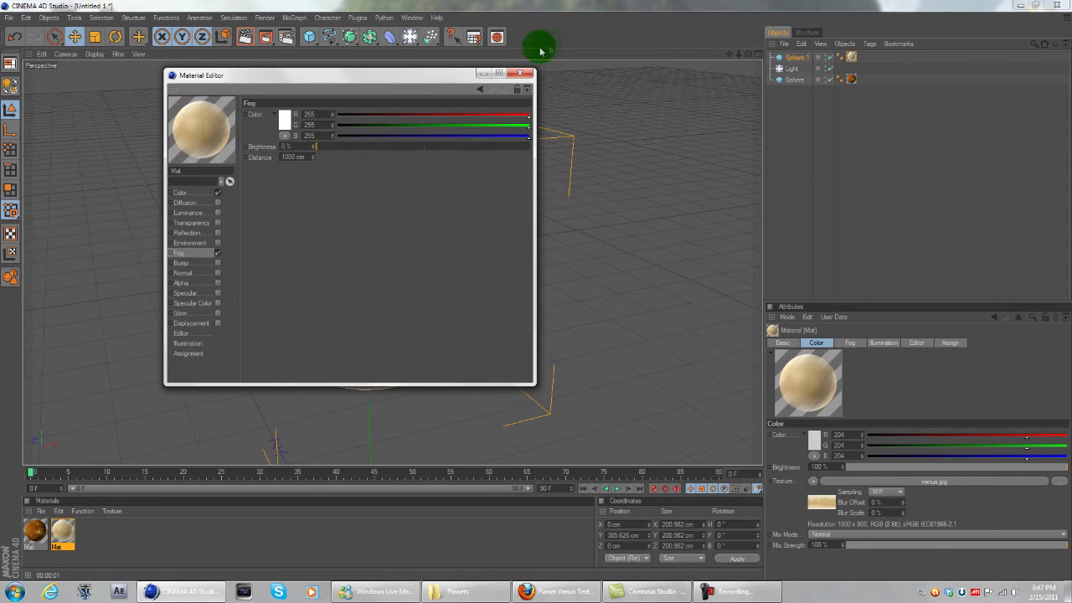
{"action": "left_click", "coordinate": [514, 73]}
Render the fogged cloud layer over the surface sphere from the current view and closer up to examine the blend.
{"action": "left_click", "coordinate": [246, 39]}
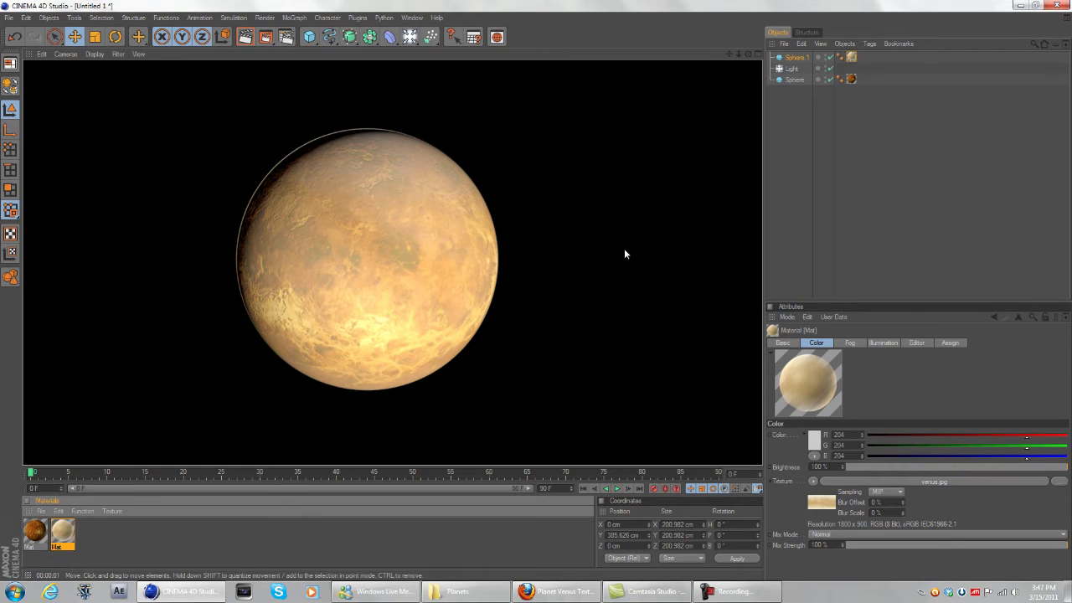
{"action": "left_click", "coordinate": [625, 254]}
{"action": "scroll", "coordinate": [625, 253], "scroll_direction": "up", "scroll_amount": 3}
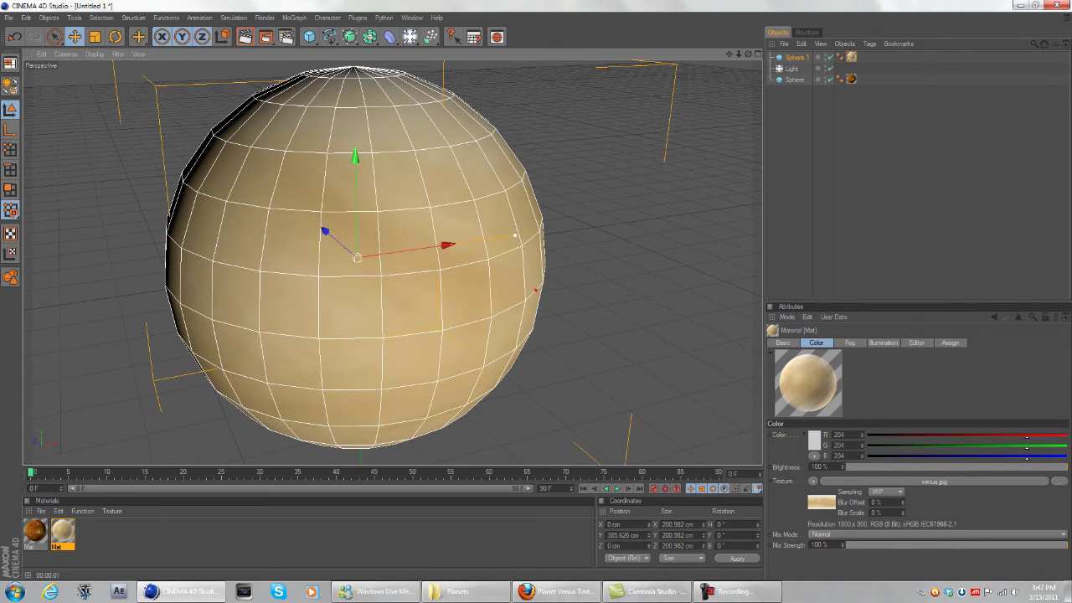
{"action": "key", "text": "ctrl+z"}
{"action": "key", "text": "ctrl+y"}
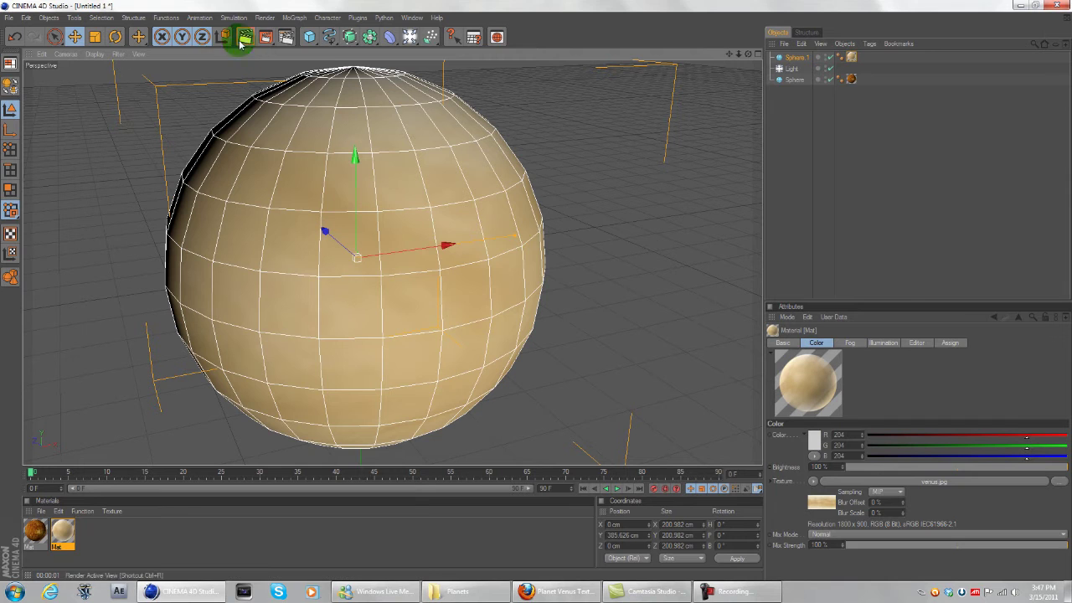
{"action": "left_click", "coordinate": [242, 40]}
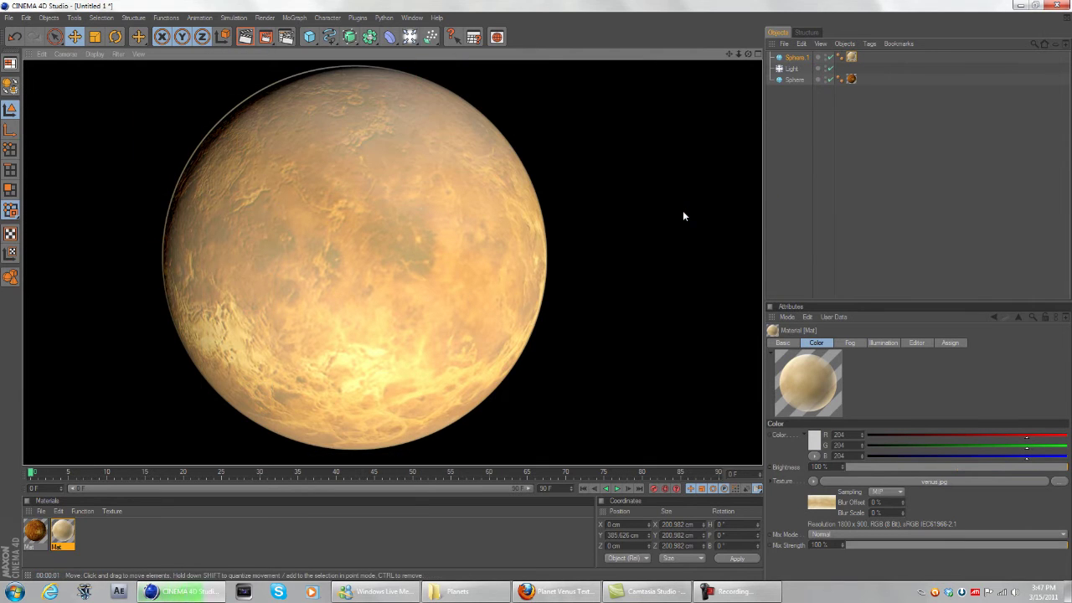
{"action": "left_click", "coordinate": [658, 201]}
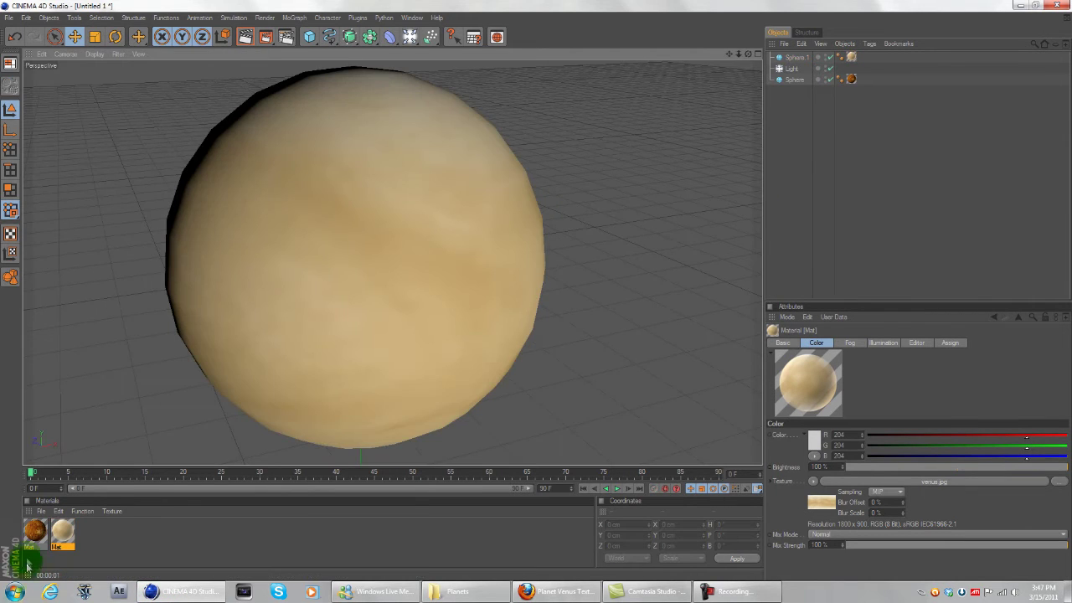
{"action": "left_click", "coordinate": [35, 532]}
{"action": "left_click", "coordinate": [382, 447]}
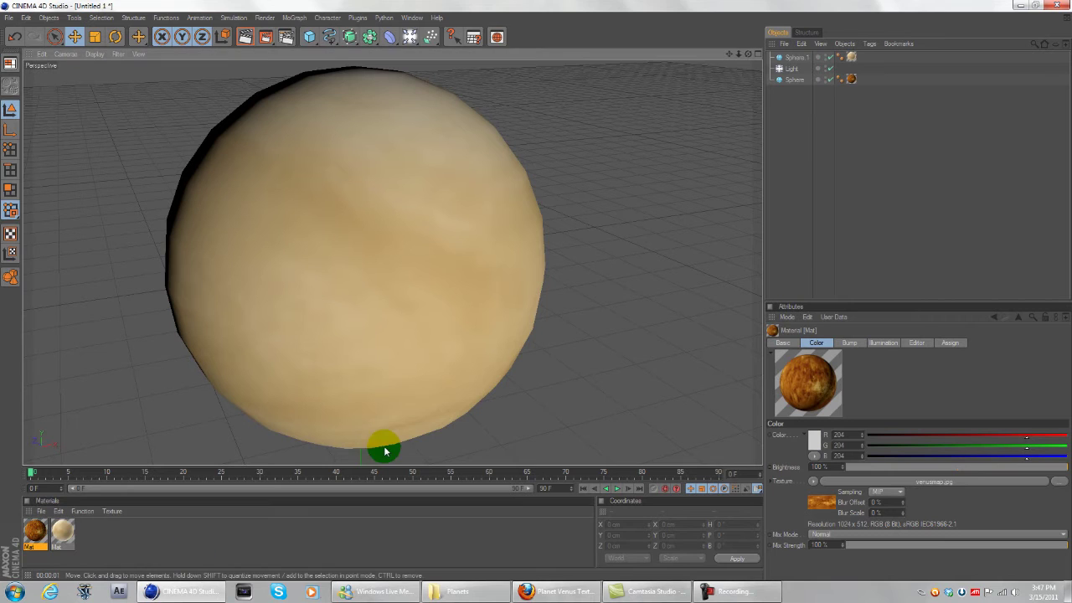
{"action": "left_click", "coordinate": [247, 38]}
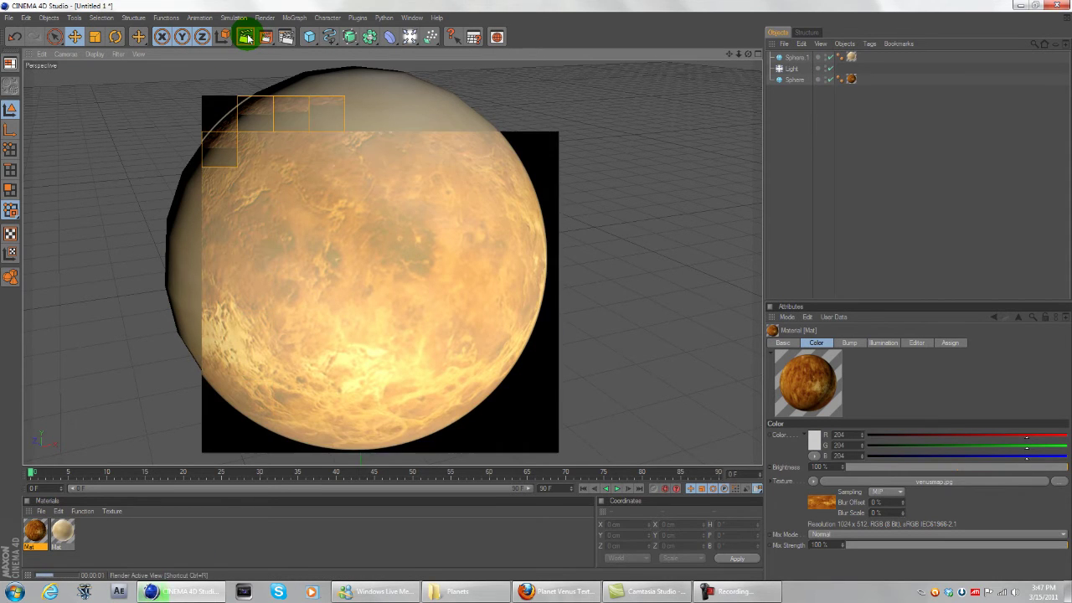
Delete the original surface sphere and turn off fog in the venus.jpg material.
{"action": "left_click", "coordinate": [818, 85]}
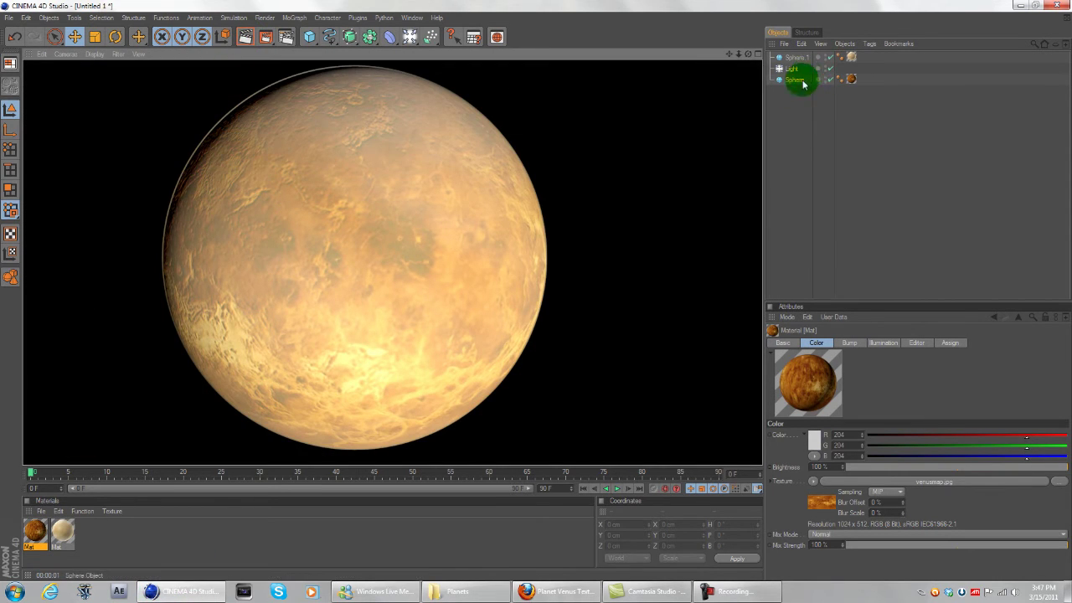
{"action": "key", "text": "Delete"}
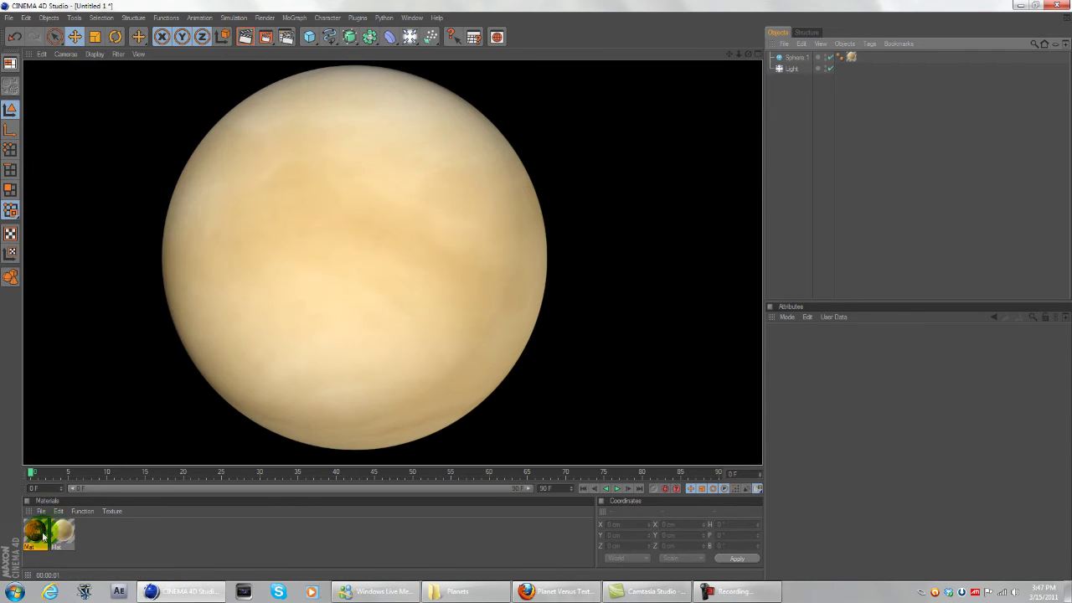
{"action": "double_click", "coordinate": [57, 524]}
{"action": "left_click", "coordinate": [219, 253]}
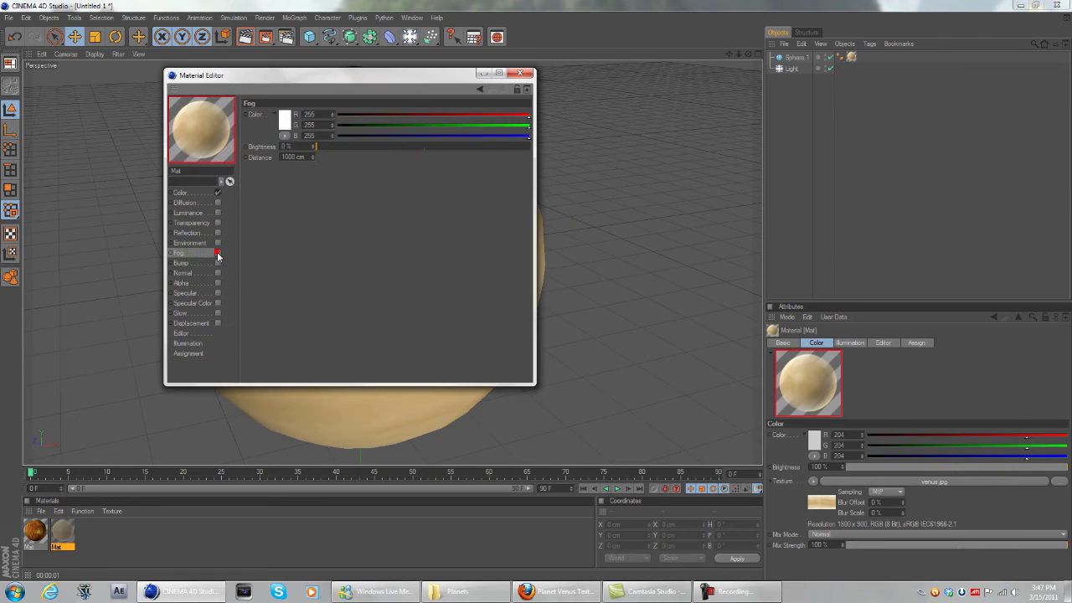
{"action": "left_click", "coordinate": [520, 77]}
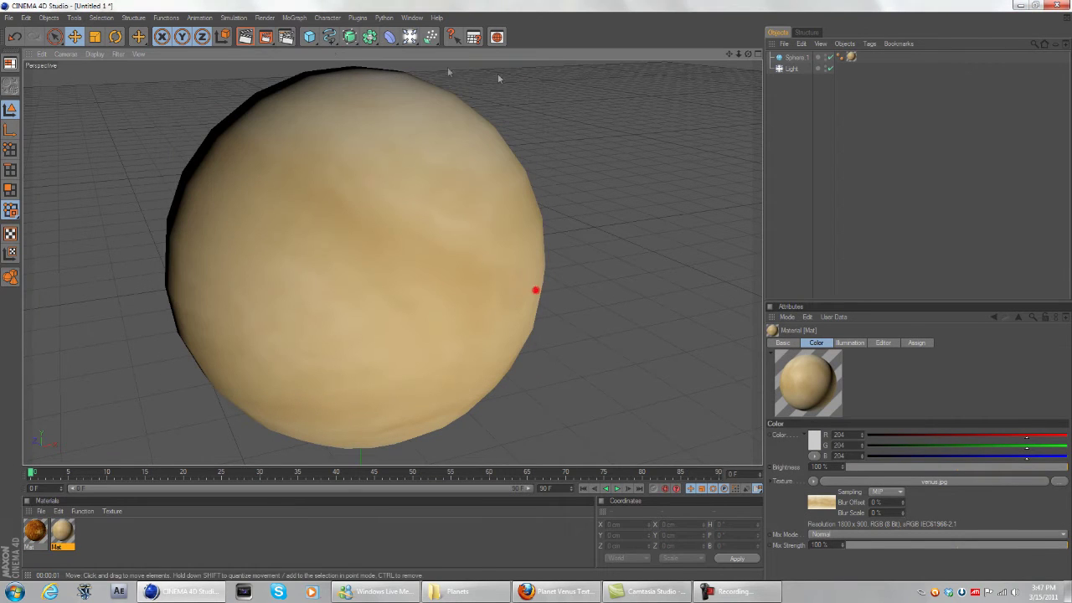
Render the cloud-textured sphere up close and from a more shadowed angle to check its shading.
{"action": "left_click", "coordinate": [246, 38]}
{"action": "left_click", "coordinate": [437, 243]}
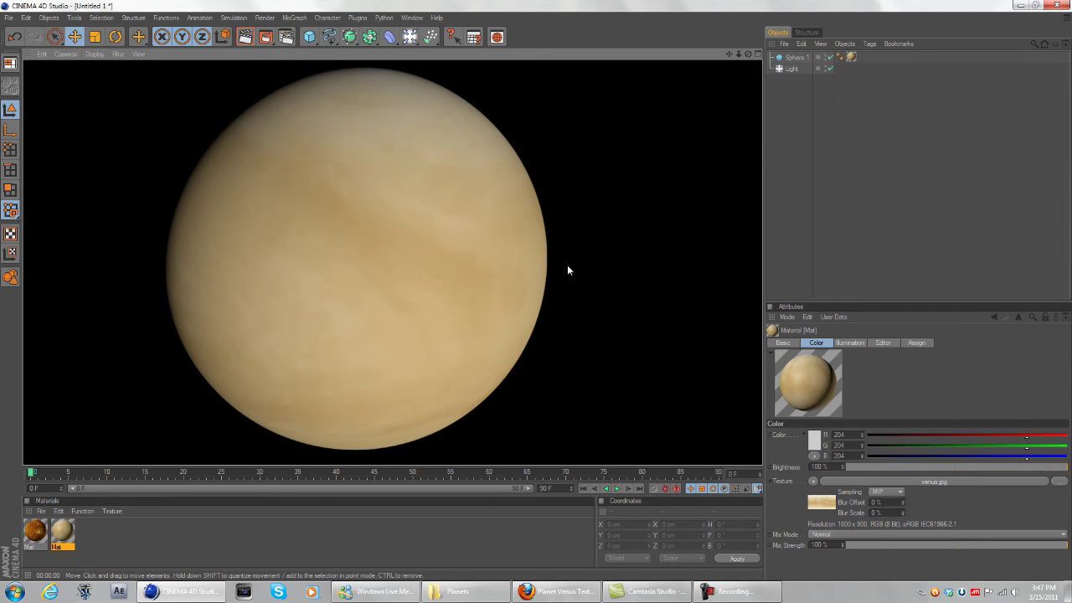
{"action": "scroll", "coordinate": [567, 268], "scroll_direction": "down", "scroll_amount": 4}
{"action": "mouse_move", "coordinate": [603, 306]}
{"action": "left_mouse_down", "text": "alt"}
{"action": "mouse_move", "coordinate": [511, 283]}
{"action": "mouse_move", "coordinate": [541, 276]}
{"action": "mouse_move", "coordinate": [518, 248]}
{"action": "mouse_move", "coordinate": [521, 155]}
{"action": "left_mouse_up", "text": "alt"}
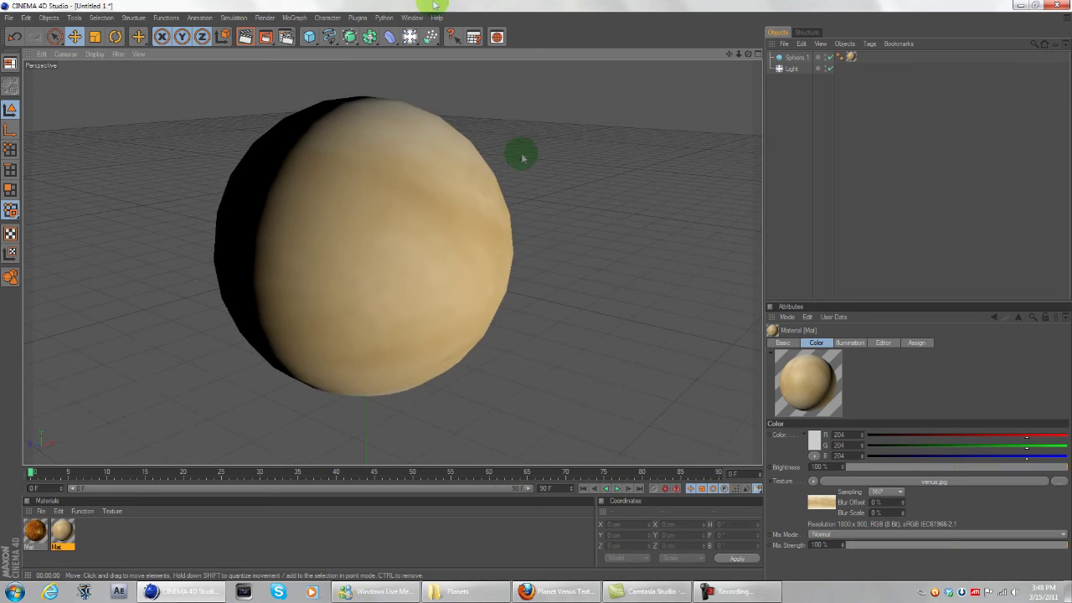
{"action": "left_click", "coordinate": [245, 38]}
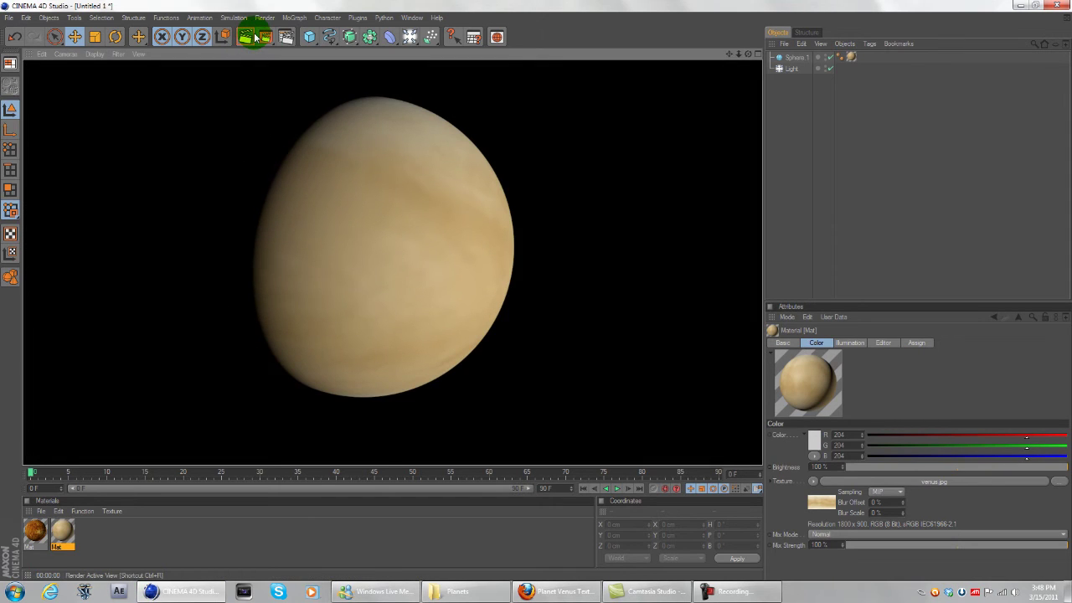
{"action": "left_click", "coordinate": [326, 195]}
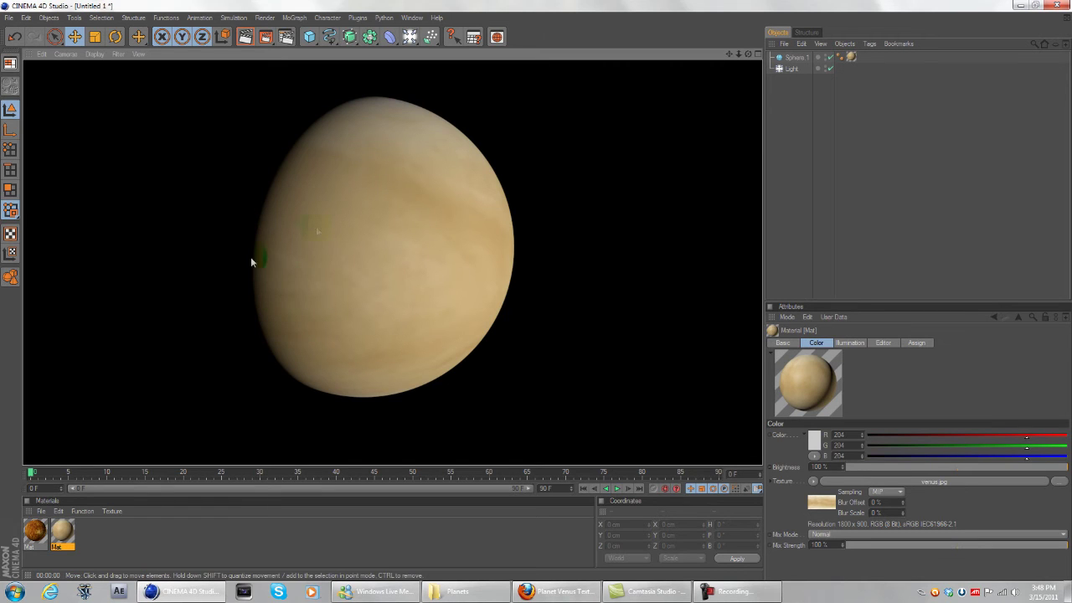
{"action": "left_click", "coordinate": [69, 521]}
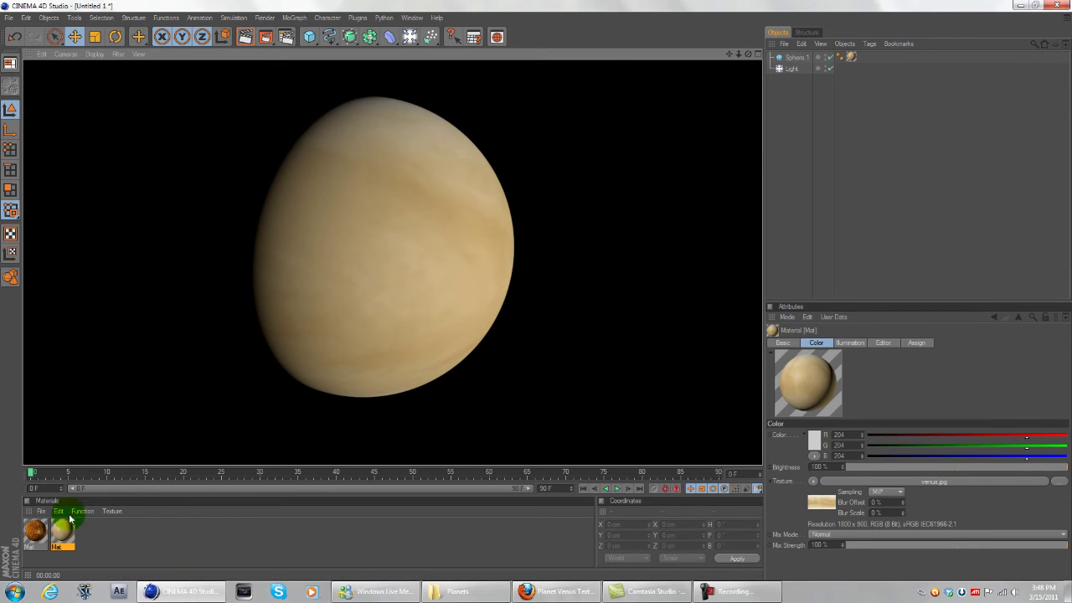
{"action": "left_click_drag", "start_coordinate": [64, 533], "coordinate": [799, 64]}
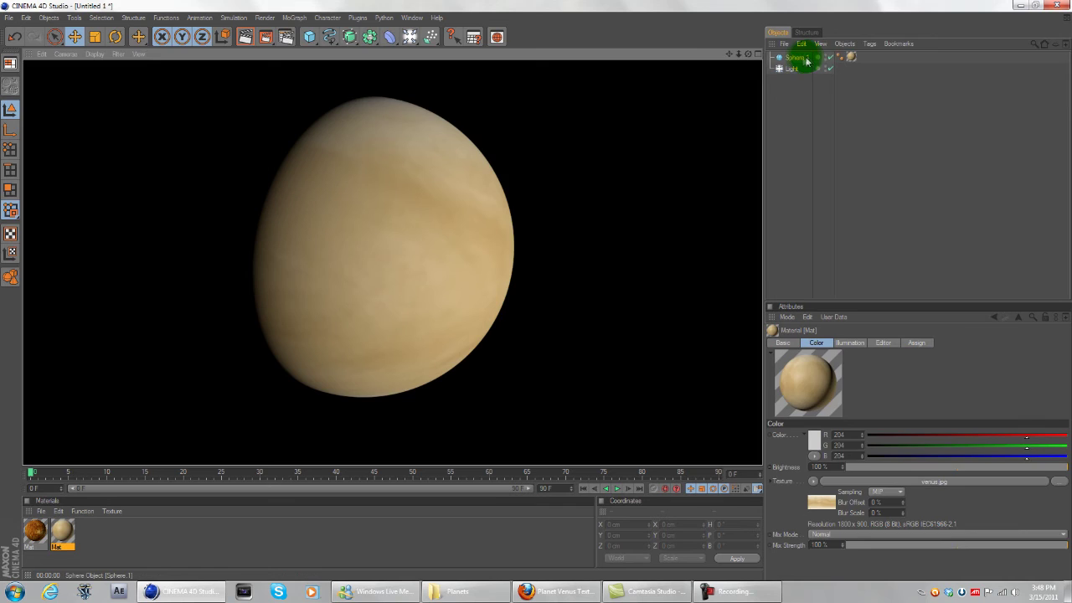
Tilt the remaining sphere to a bank angle of about 11.1° and render the view.
{"action": "left_click", "coordinate": [807, 59]}
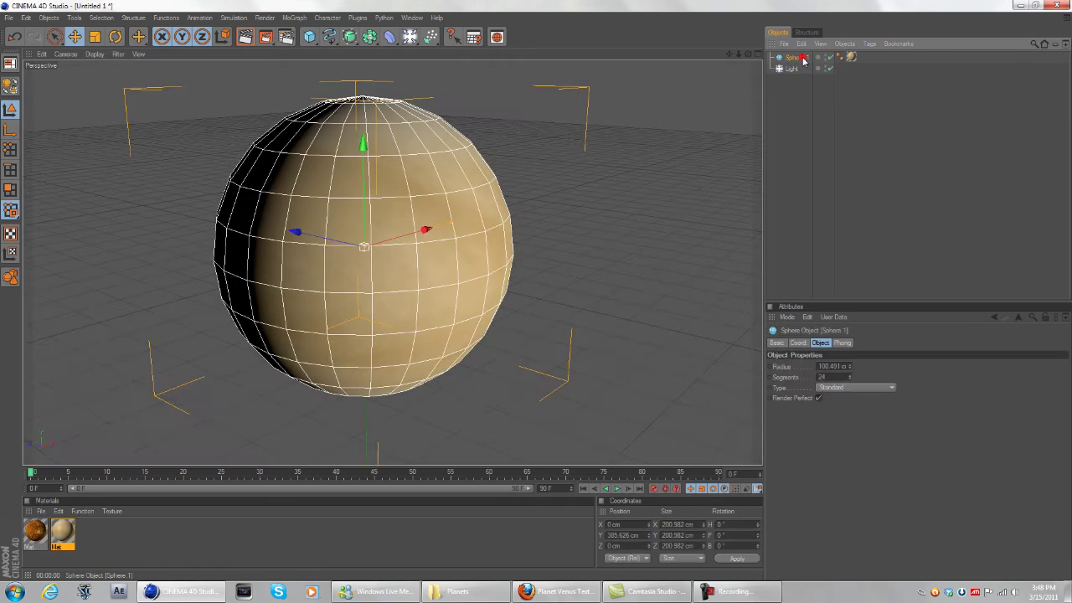
{"action": "left_click", "coordinate": [113, 38]}
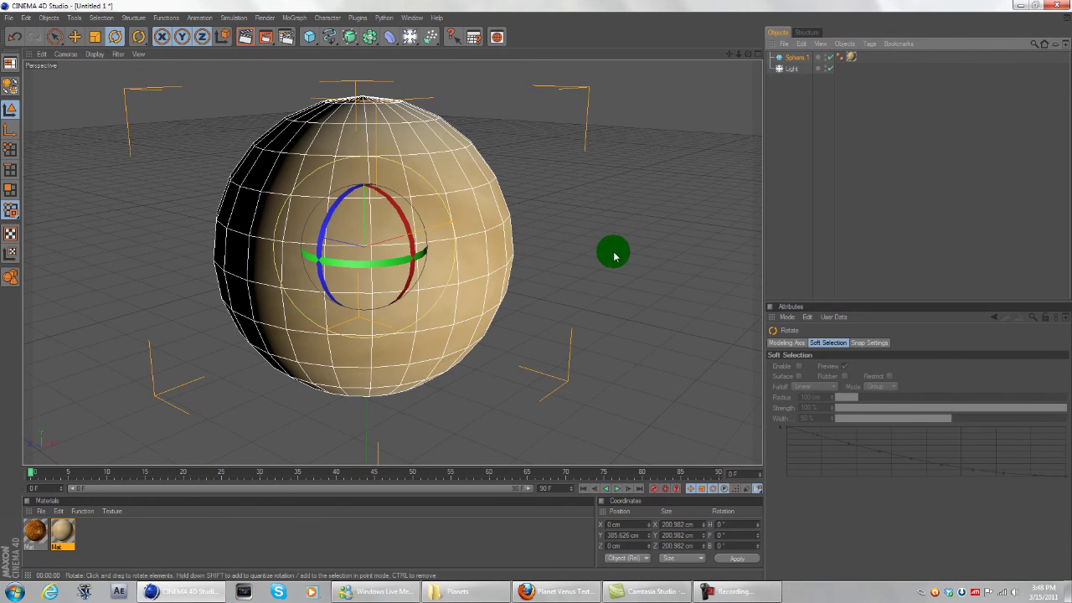
{"action": "left_click_drag", "start_coordinate": [621, 262], "coordinate": [646, 268], "text": "alt"}
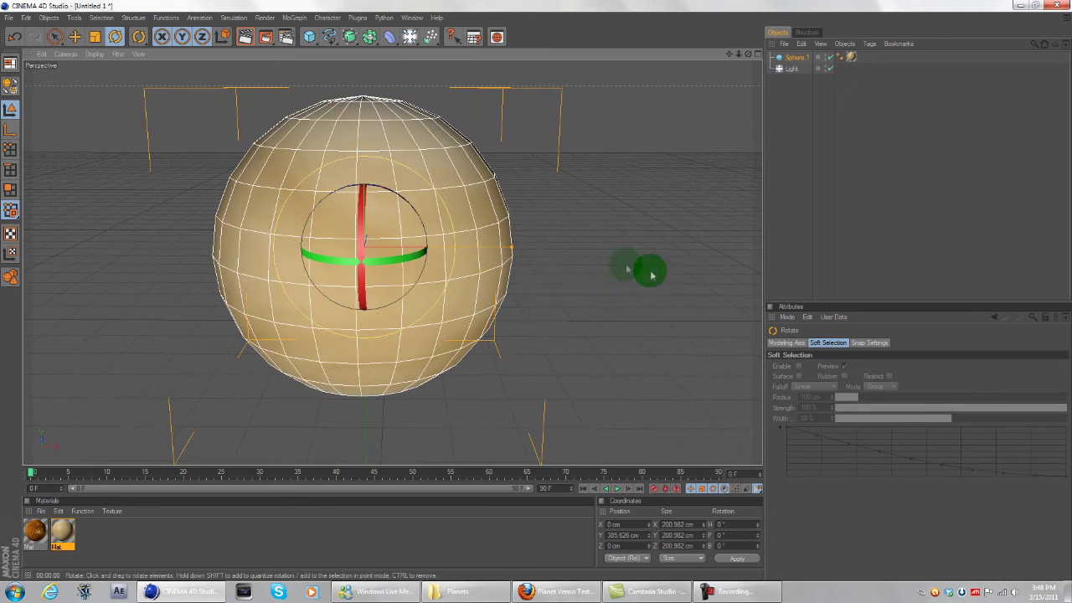
{"action": "left_click_drag", "start_coordinate": [418, 221], "coordinate": [424, 234]}
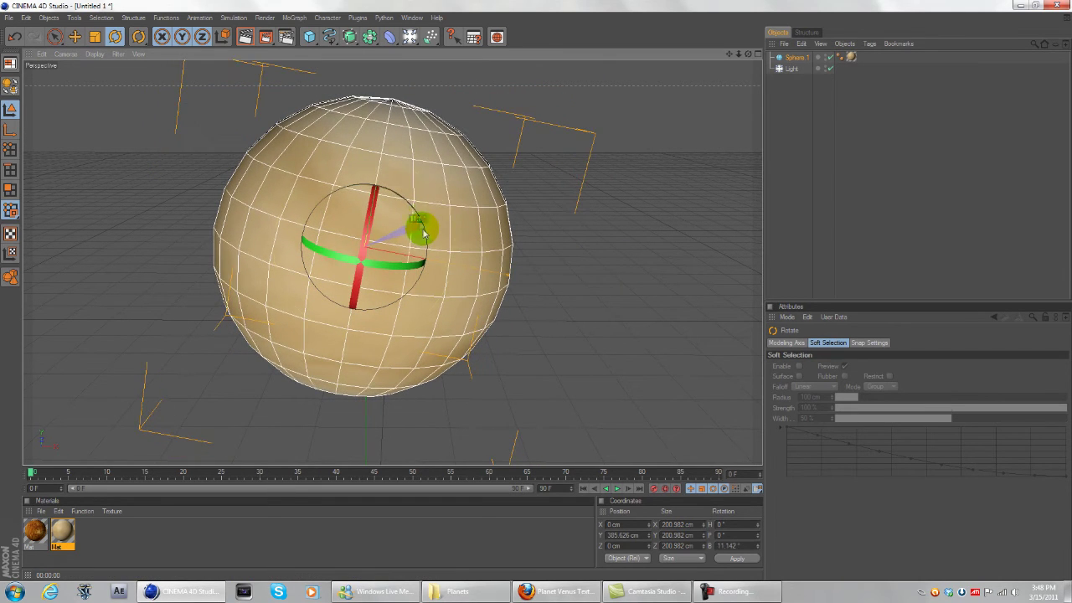
{"action": "left_click", "coordinate": [247, 38]}
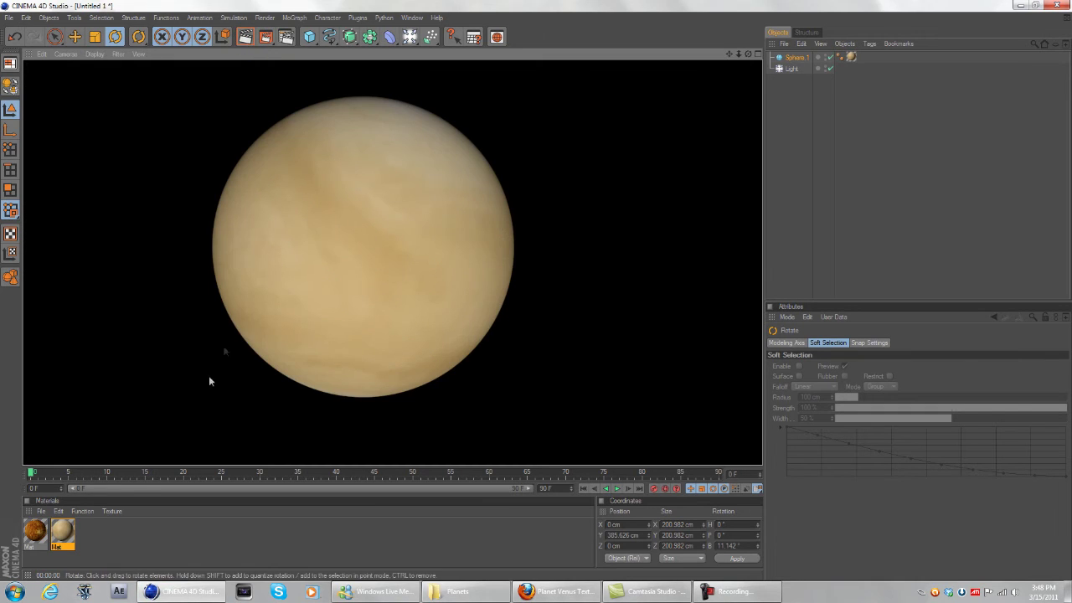
Keyframe the sphere's spin from frame 0 to about 25.6° heading at frame 90, and return to the animation start.
{"action": "left_click", "coordinate": [60, 539]}
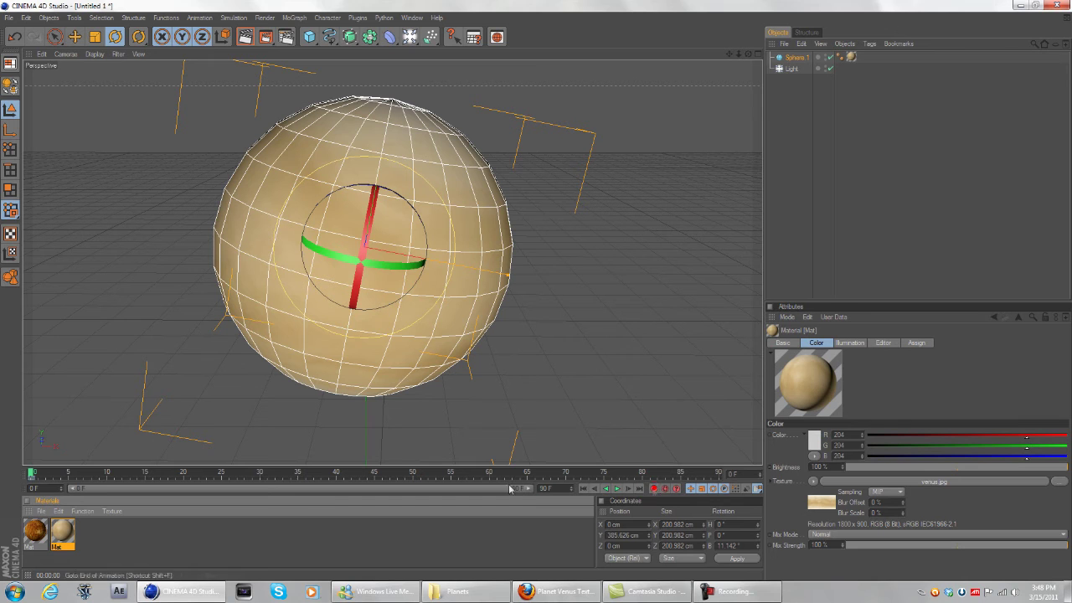
{"action": "left_click_drag", "start_coordinate": [31, 475], "coordinate": [308, 471]}
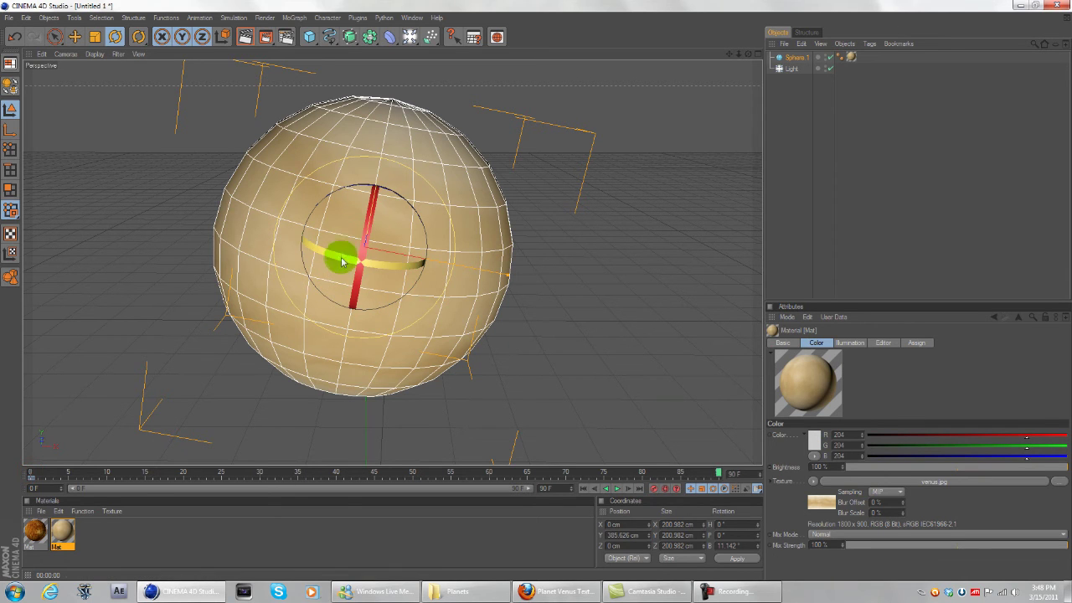
{"action": "left_click_drag", "start_coordinate": [338, 255], "coordinate": [374, 261]}
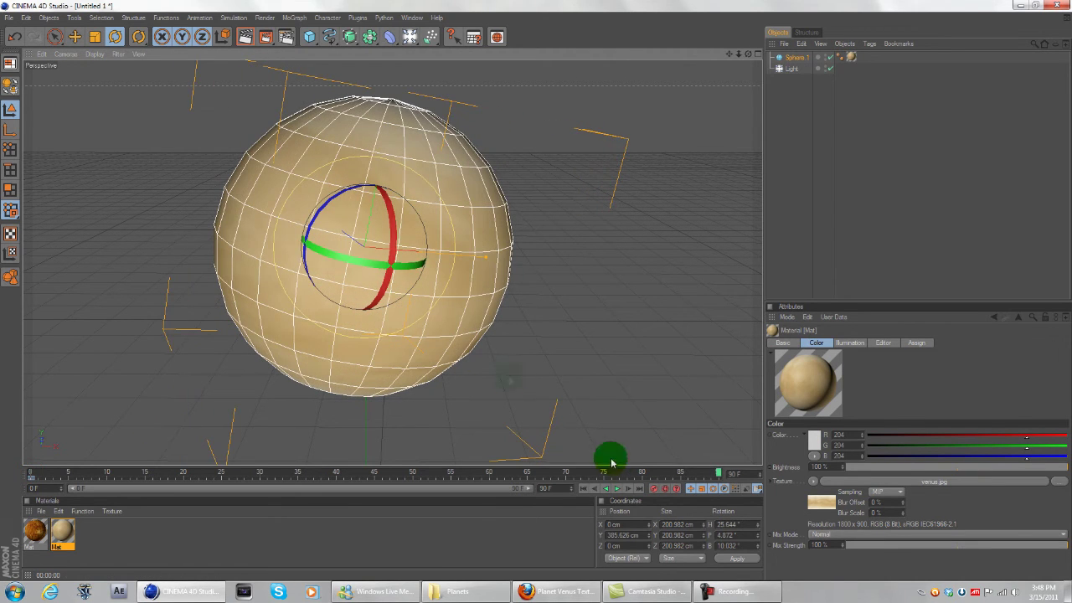
{"action": "left_click", "coordinate": [583, 489]}
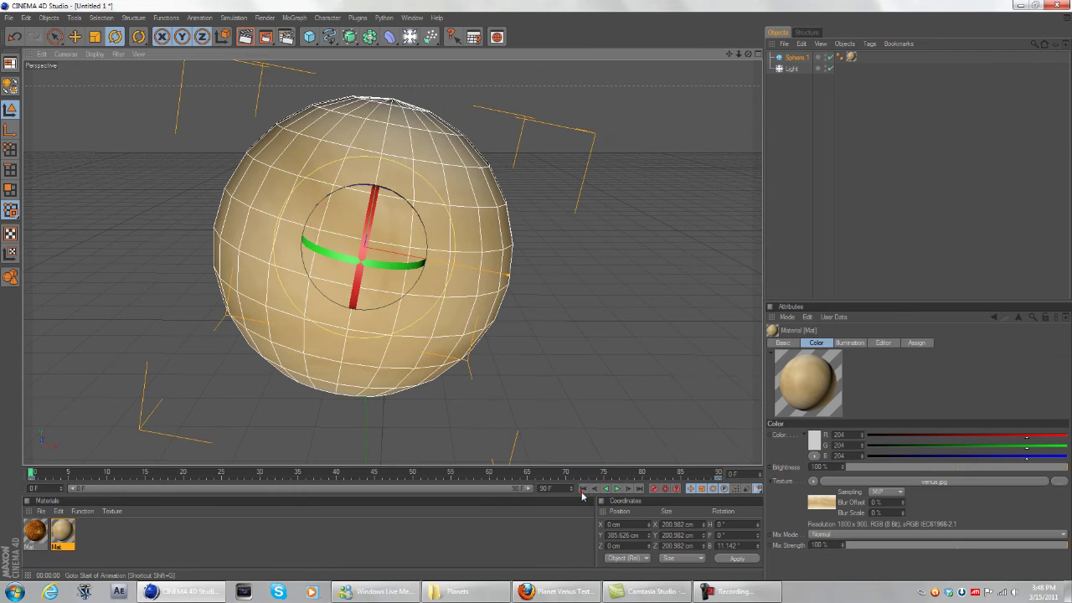
{"action": "left_click", "coordinate": [599, 337]}
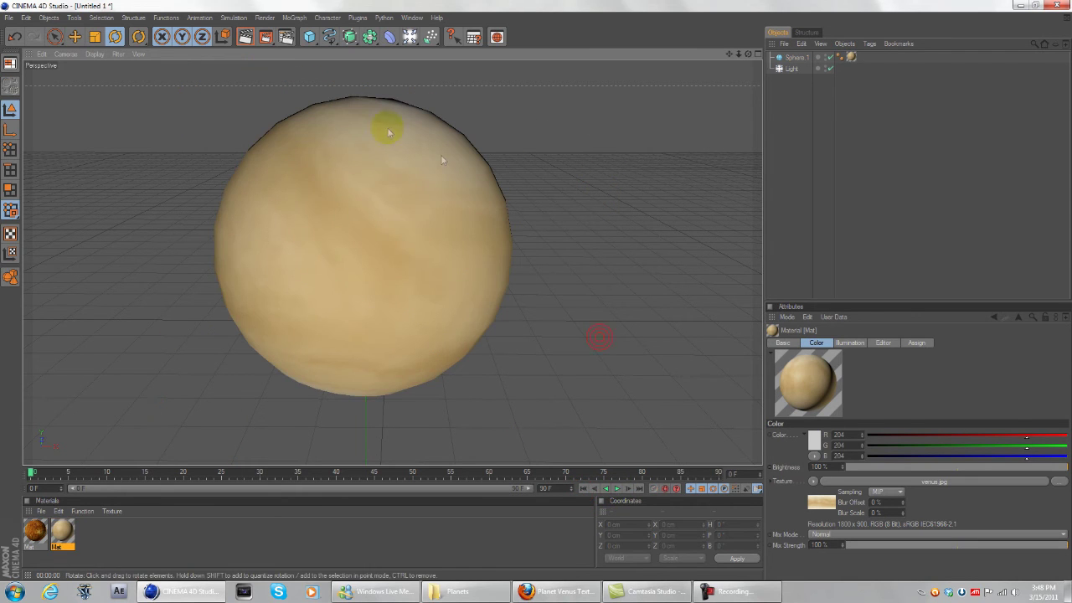
Play the sphere's rotation animation in the Perspective viewport to check the spin.
{"action": "left_click", "coordinate": [618, 490]}
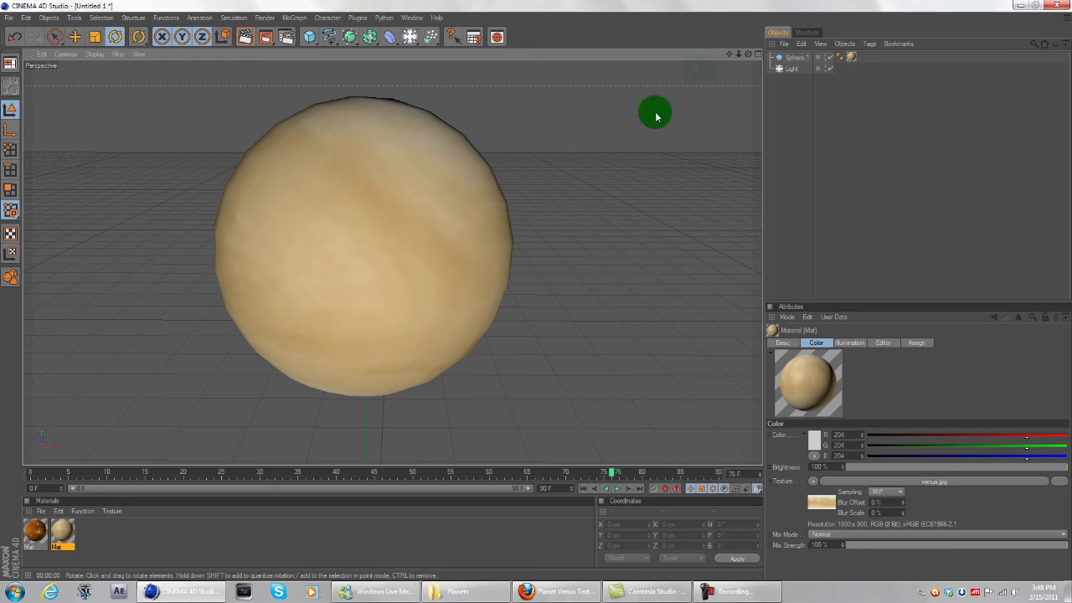
Close CINEMA 4D without saving the untitled scene, and close the Planets texture folder window.
{"action": "left_click", "coordinate": [1061, 7]}
{"action": "left_click", "coordinate": [548, 337]}
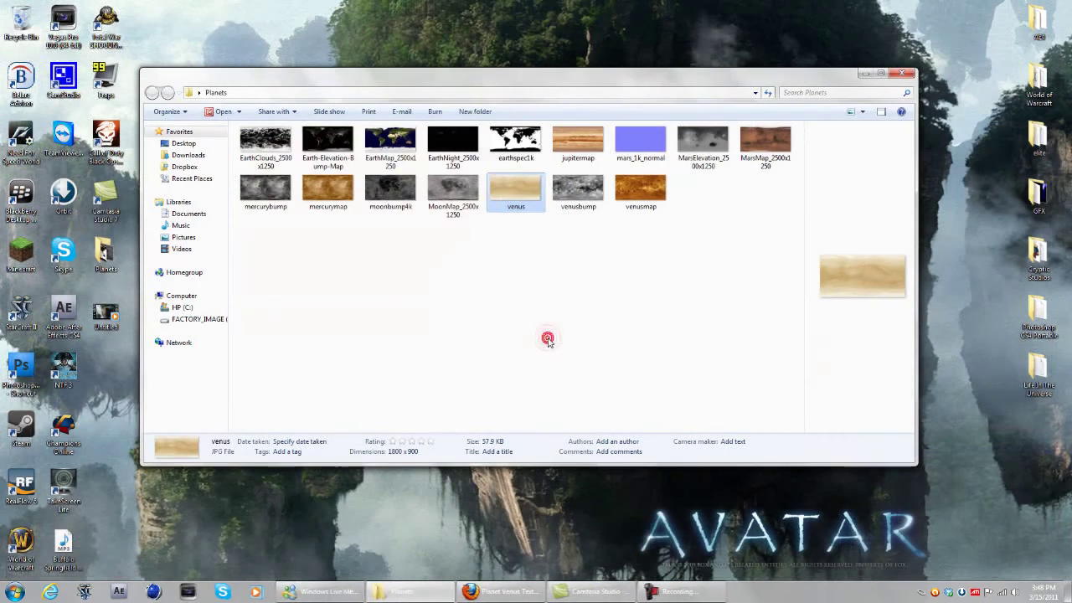
{"action": "left_click", "coordinate": [900, 76]}
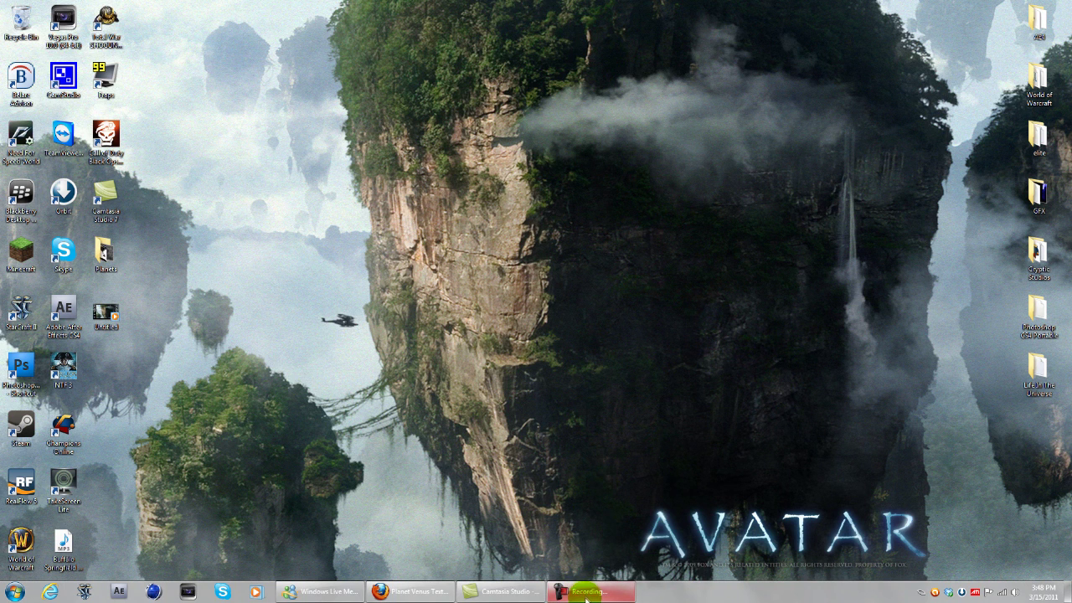
{"action": "mouse_move", "coordinate": [586, 596]}
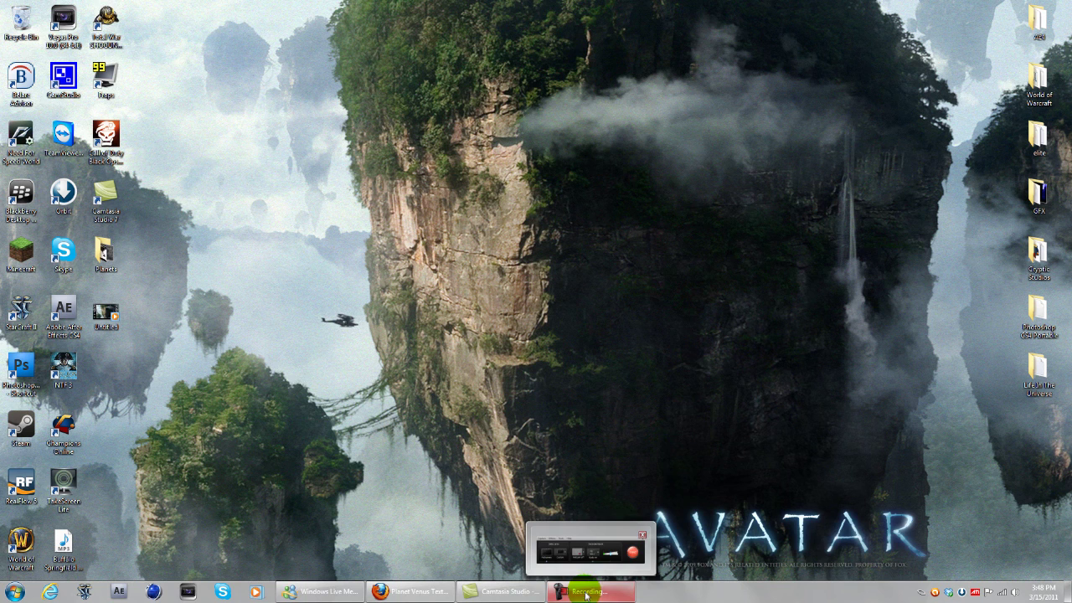
{"action": "left_click", "coordinate": [597, 553]}
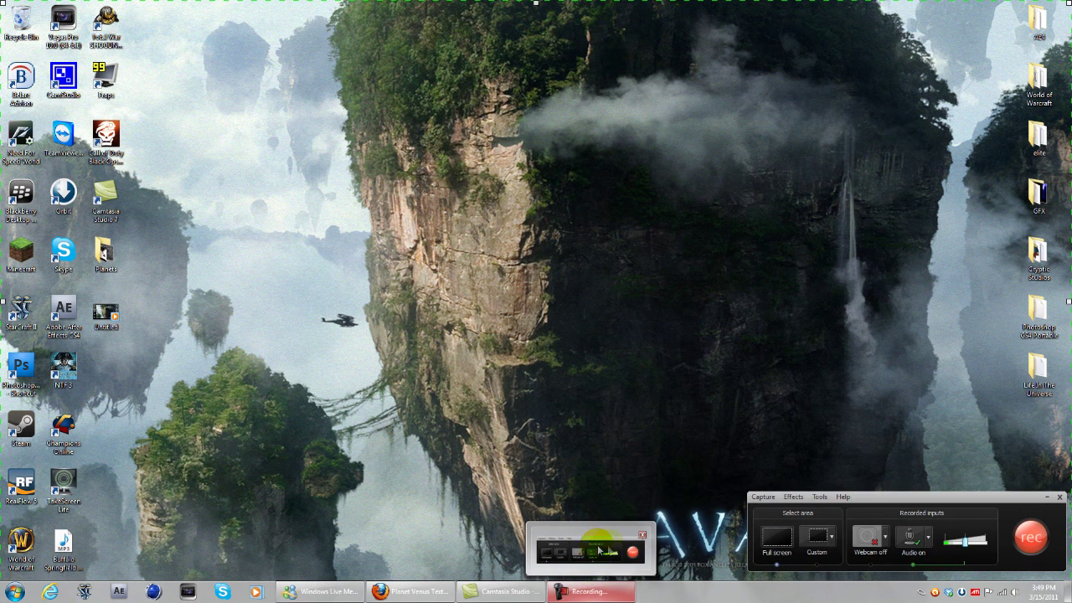
{"action": "left_click", "coordinate": [600, 550]}
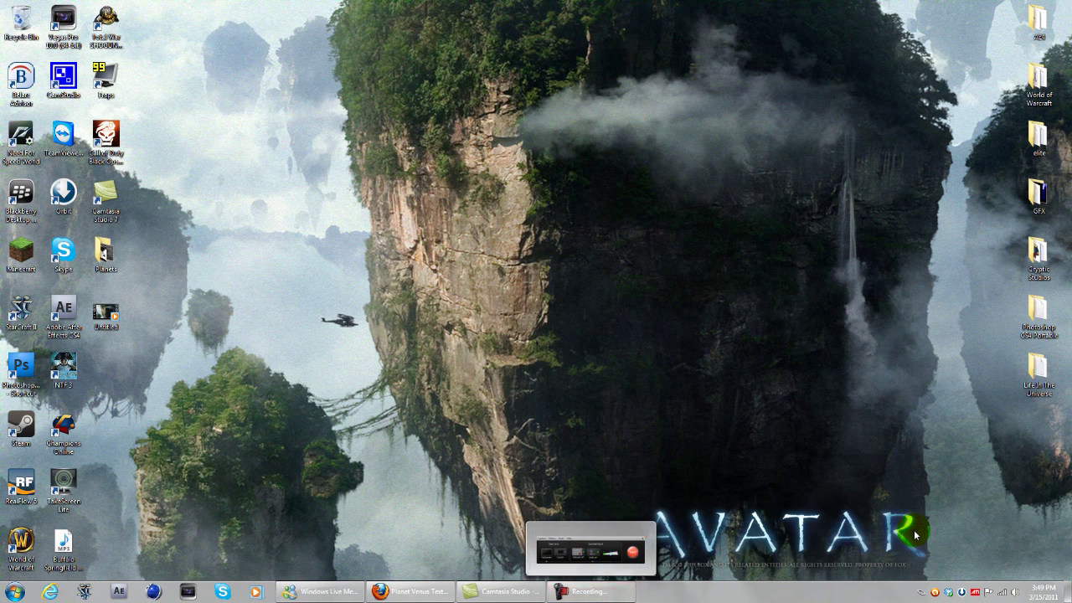
{"action": "left_click", "coordinate": [603, 591]}
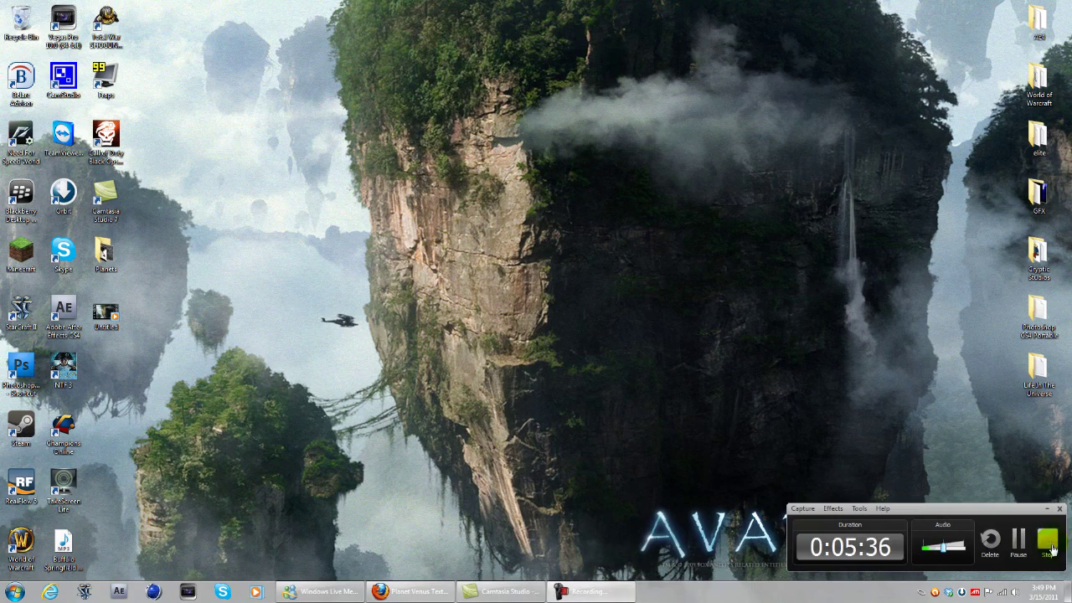